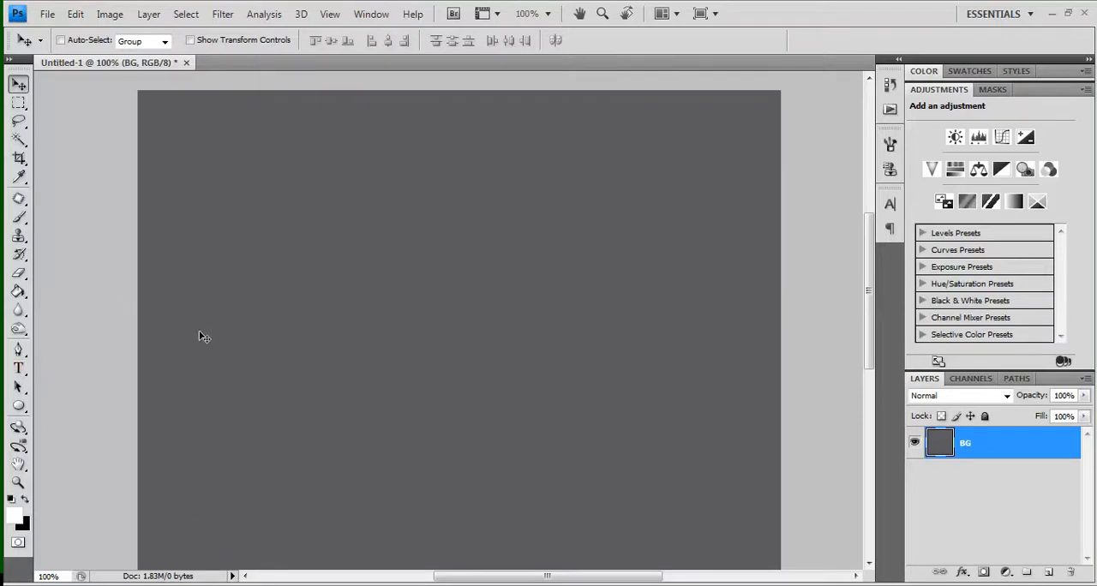
# Add the white text "SOMETHING." in AerojonesNF at 204 pt and place it horizontally centred, slightly below the canvas middle
pyautogui.press('t')
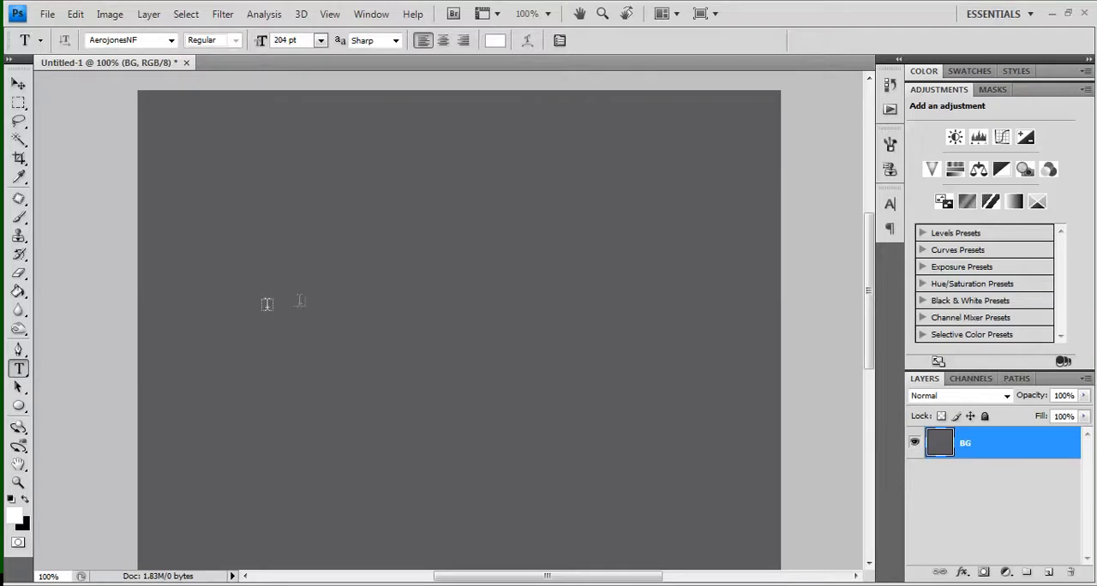
pyautogui.click(331, 302)
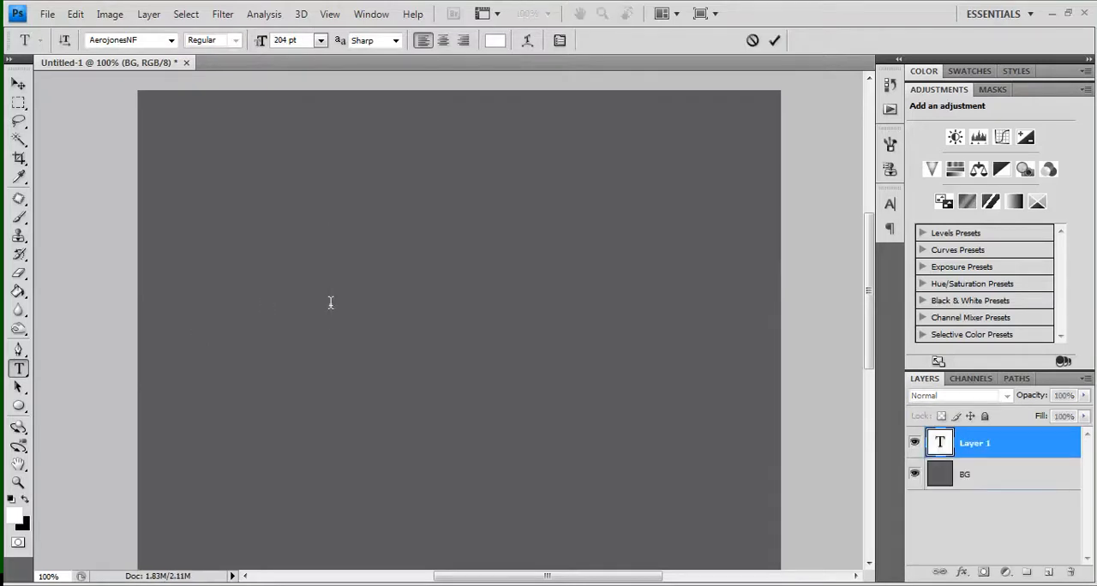
pyautogui.write('S')
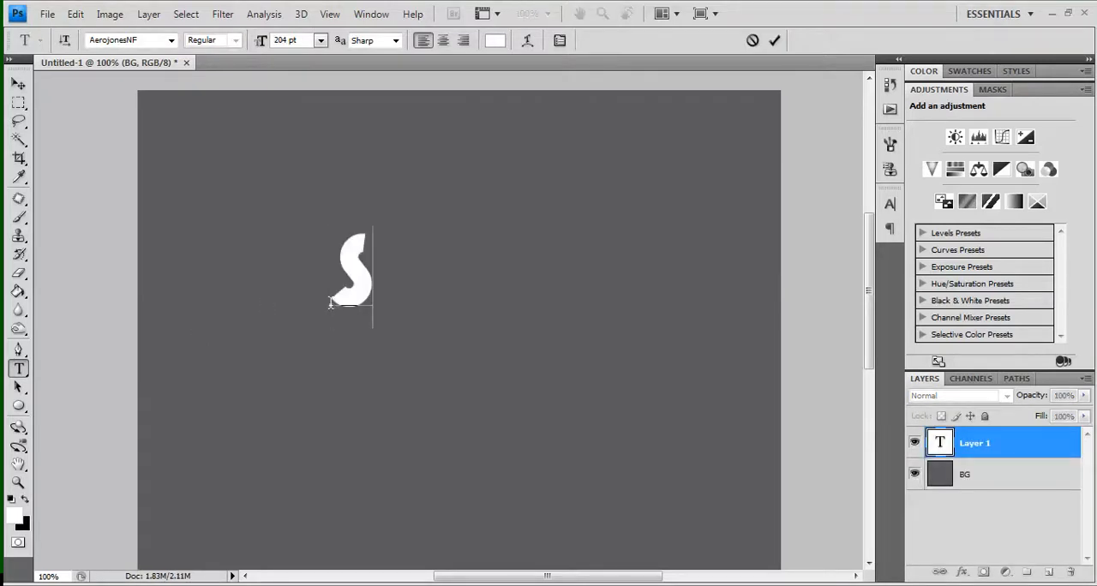
pyautogui.write('OMETHI')
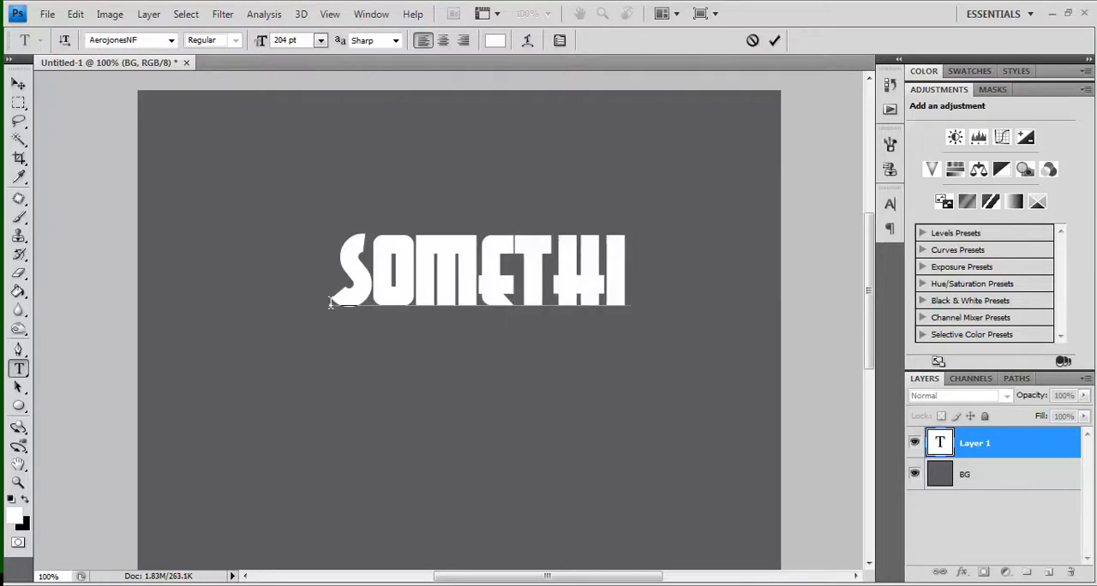
pyautogui.write('NG.')
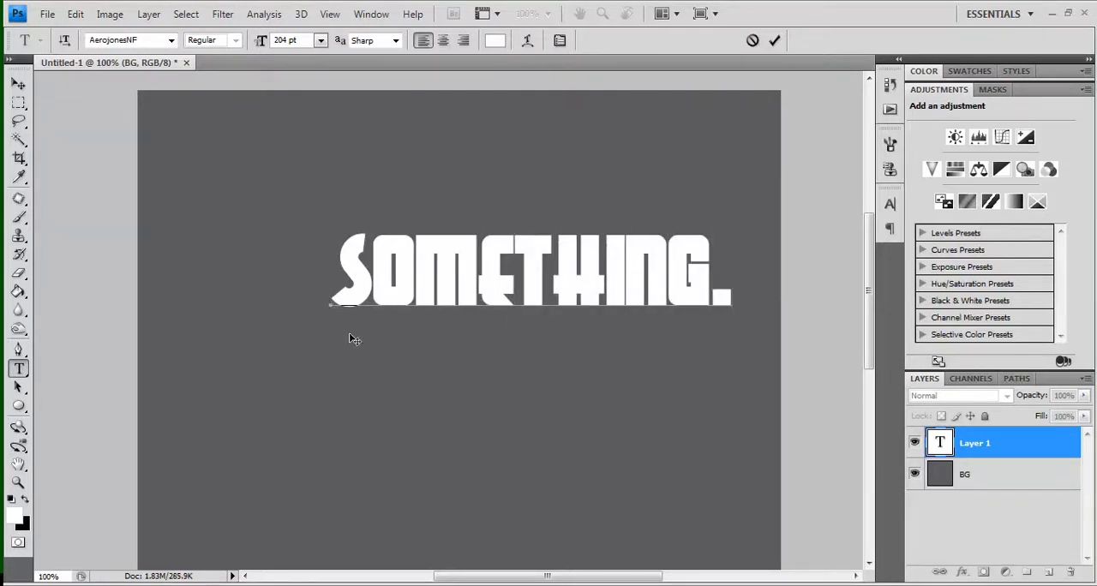
pyautogui.moveTo(409, 377); pyautogui.dragTo(347, 475)
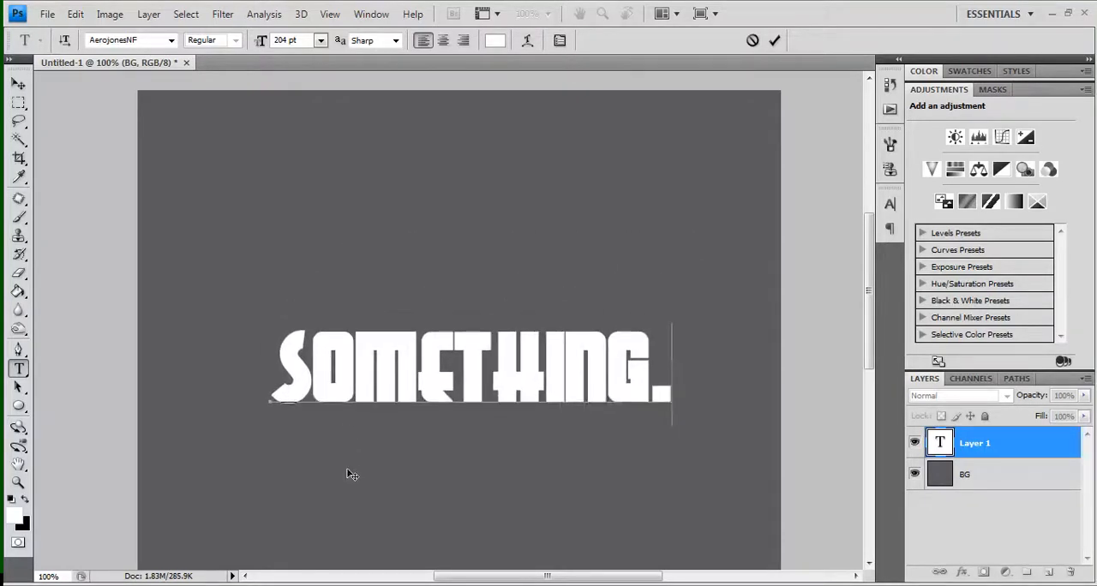
pyautogui.click(19, 83)
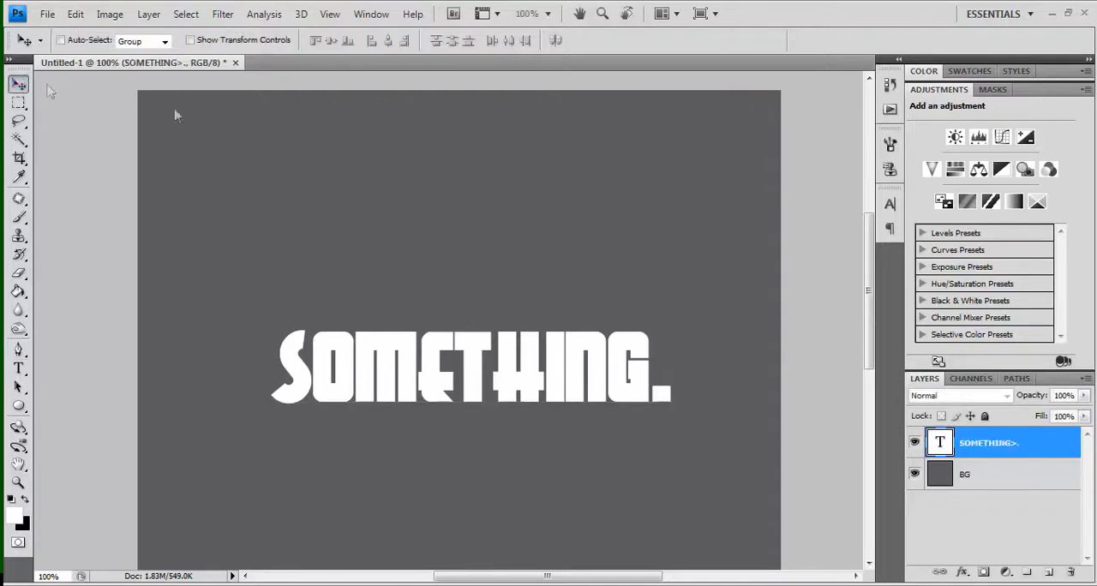
# Correct the text layer so it reads "SOMETHING." without the stray ">" character
pyautogui.doubleClick(1014, 445)
pyautogui.click(1054, 446)
pyautogui.press('t')
pyautogui.click(658, 376)
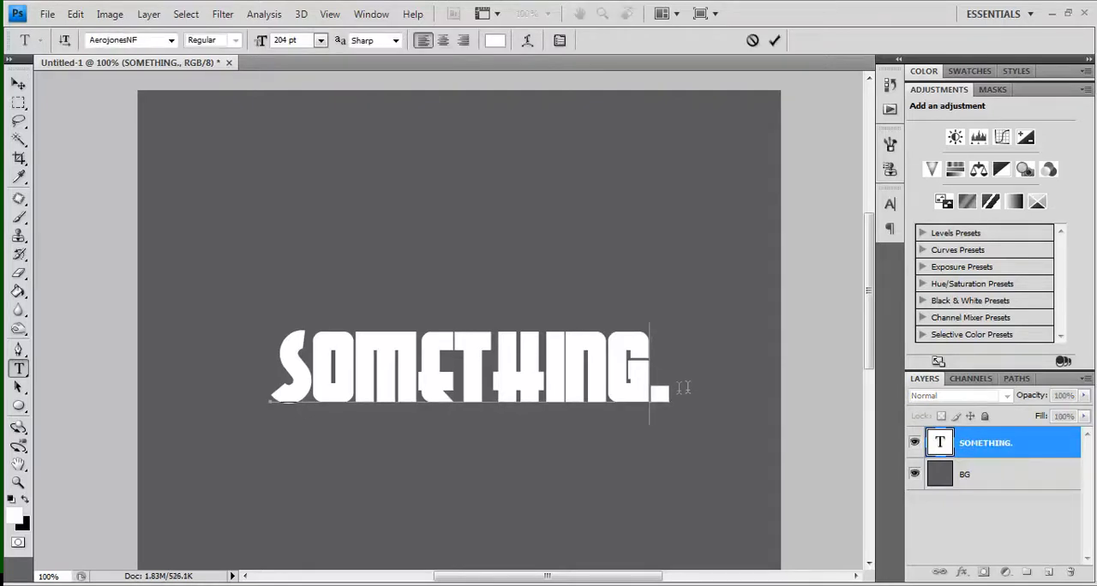
pyautogui.click(18, 83)
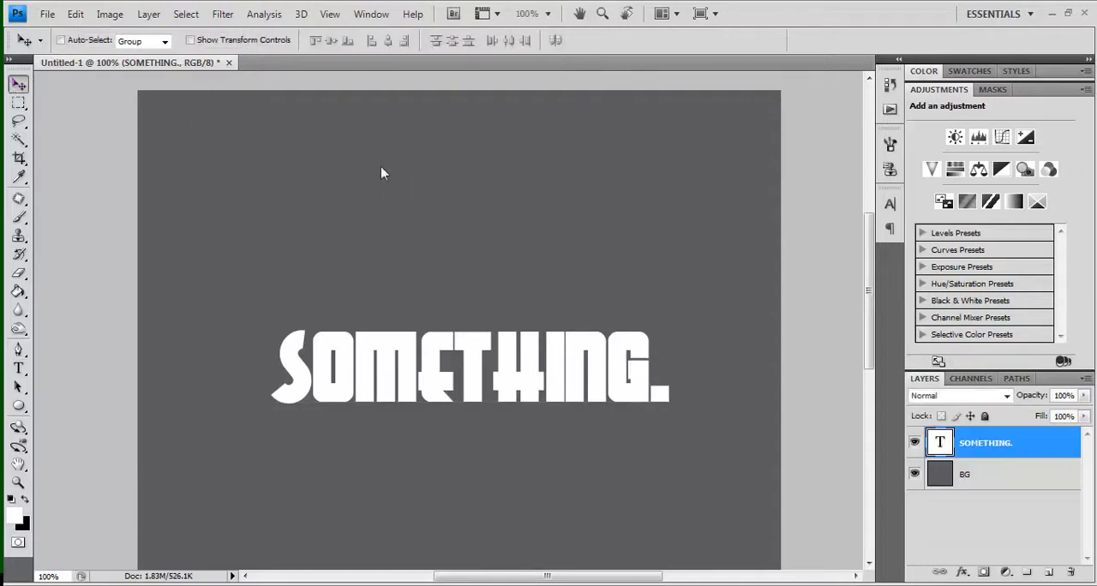
# Enable a Gradient Overlay in the text layer's Layer Style
pyautogui.doubleClick(1035, 446)
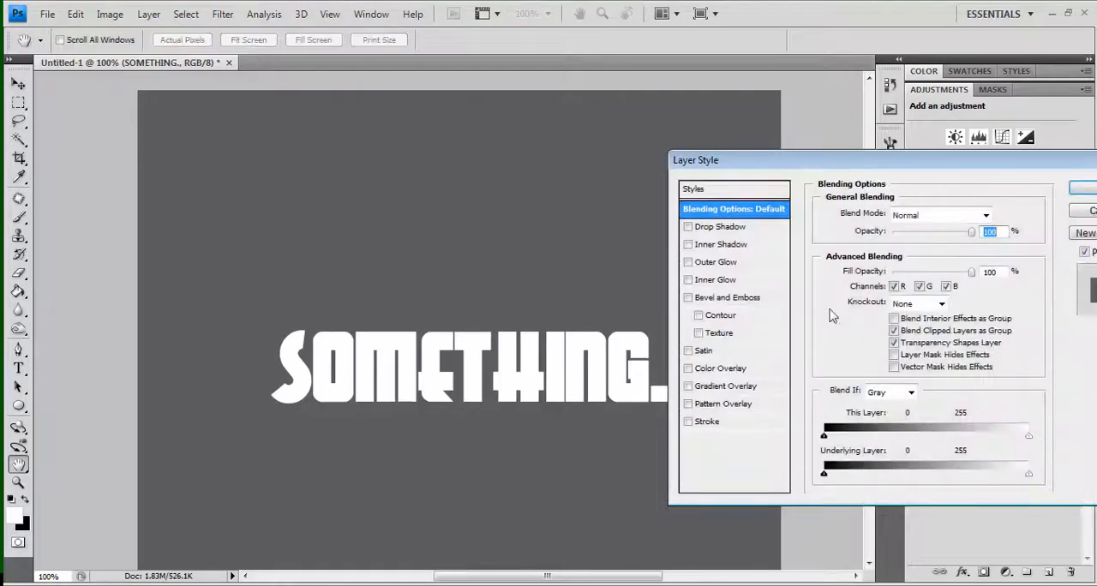
pyautogui.moveTo(825, 159); pyautogui.dragTo(886, 148)
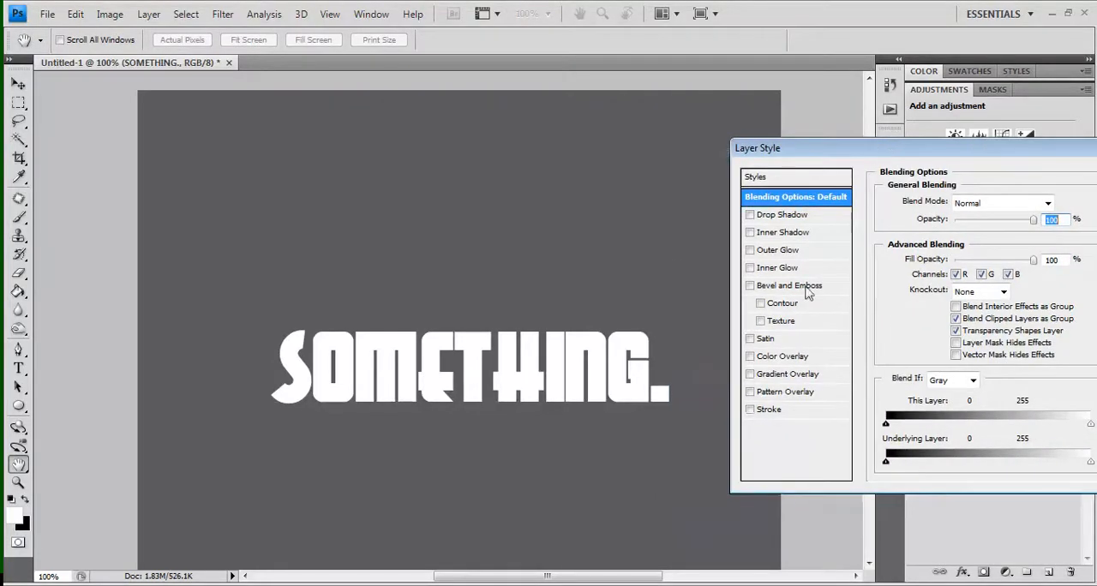
pyautogui.click(752, 377)
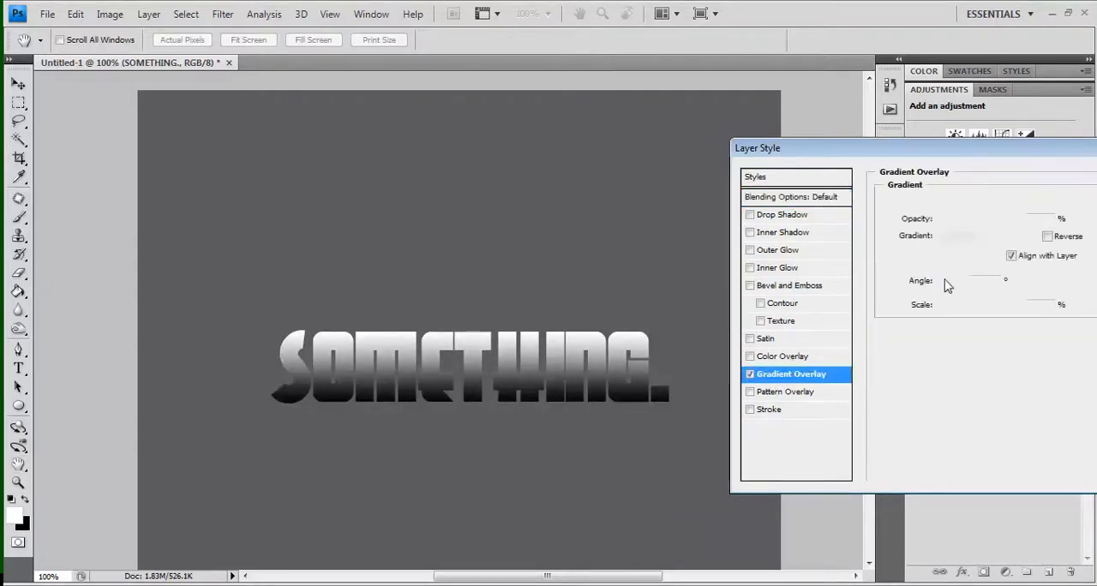
# Change the black start stop of the overlay gradient to dark grey #282828
pyautogui.click(951, 240)
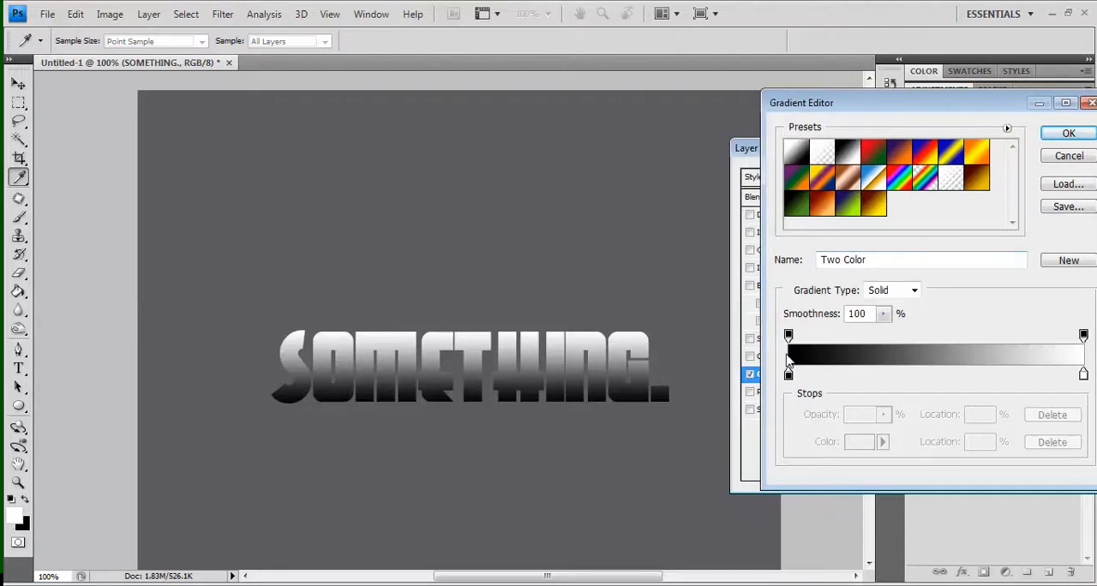
pyautogui.click(788, 375)
pyautogui.doubleClick(789, 376)
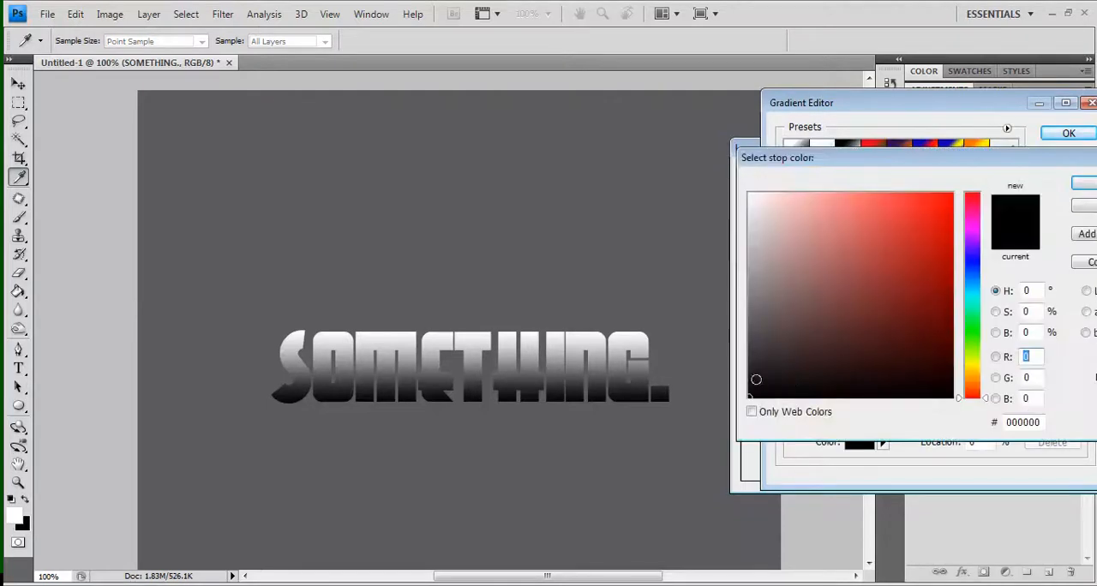
pyautogui.moveTo(753, 334); pyautogui.dragTo(748, 365)
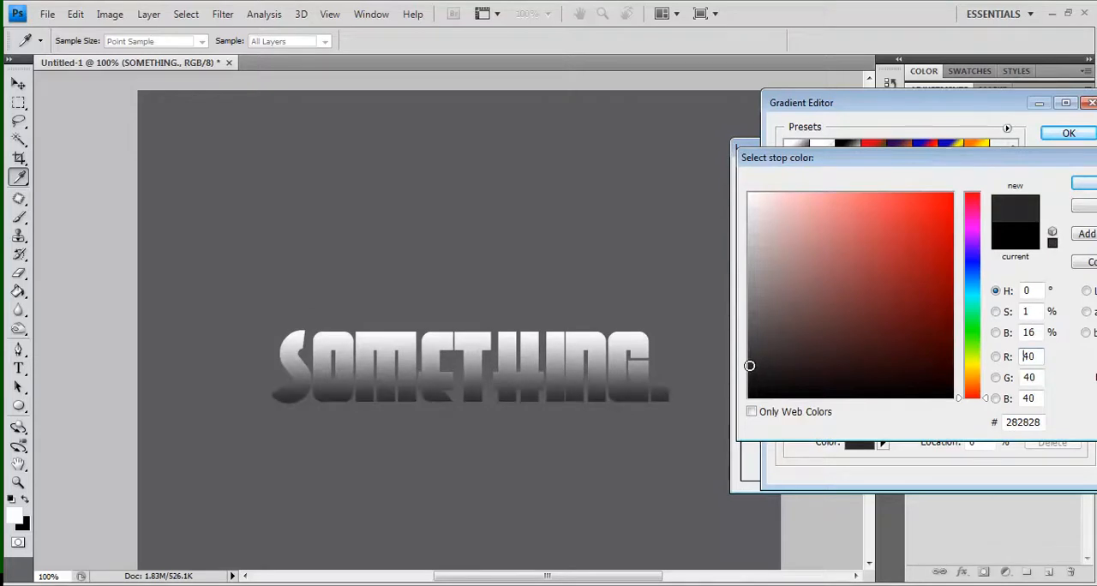
pyautogui.press('Return')
# Add a gradient colour stop at 29% and set it to grey #464646
pyautogui.click(874, 375)
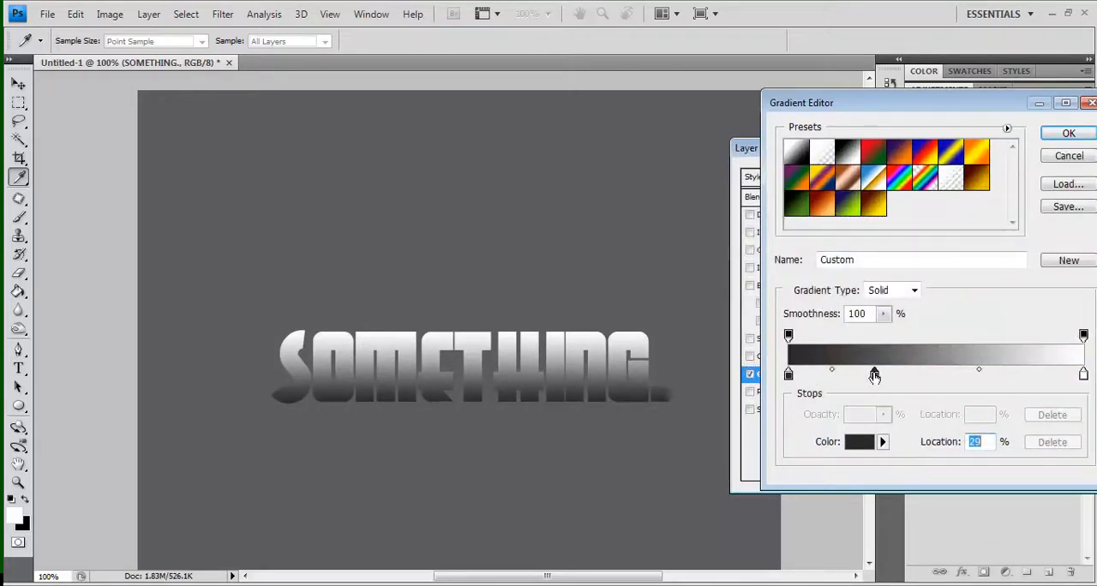
pyautogui.doubleClick(874, 375)
pyautogui.click(747, 342)
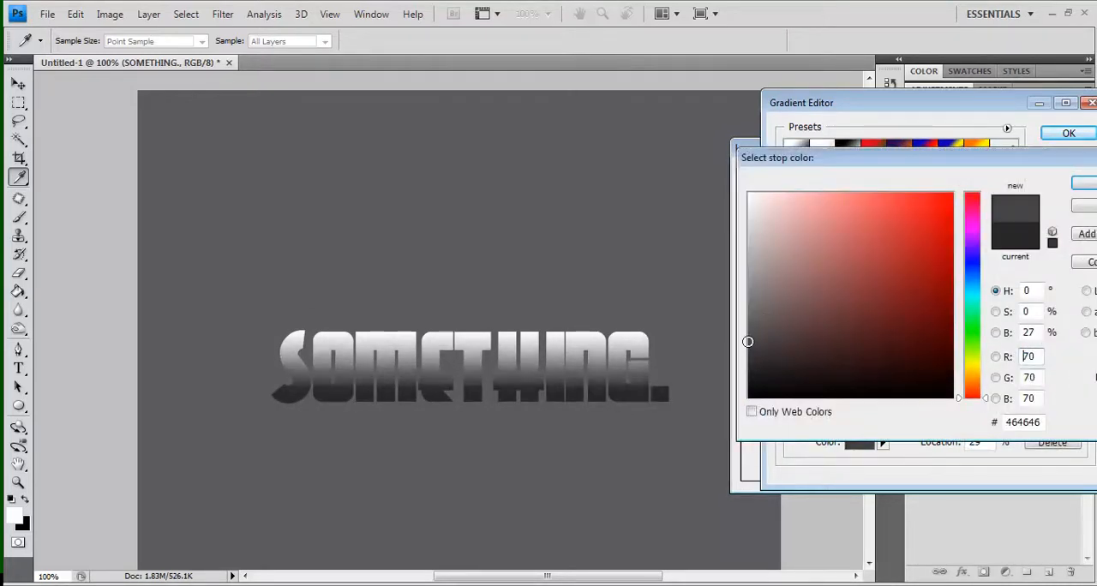
pyautogui.press('Return')
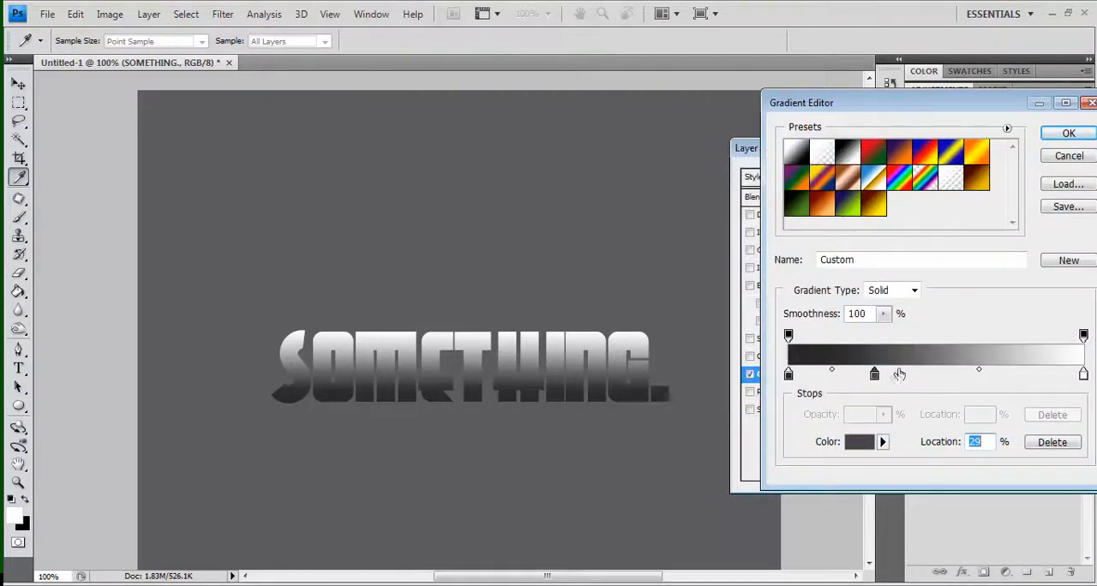
# Duplicate the 29% stop to 32% and set the copy's colour to lighter grey #706e6e
pyautogui.moveTo(877, 377); pyautogui.dragTo(883, 378)
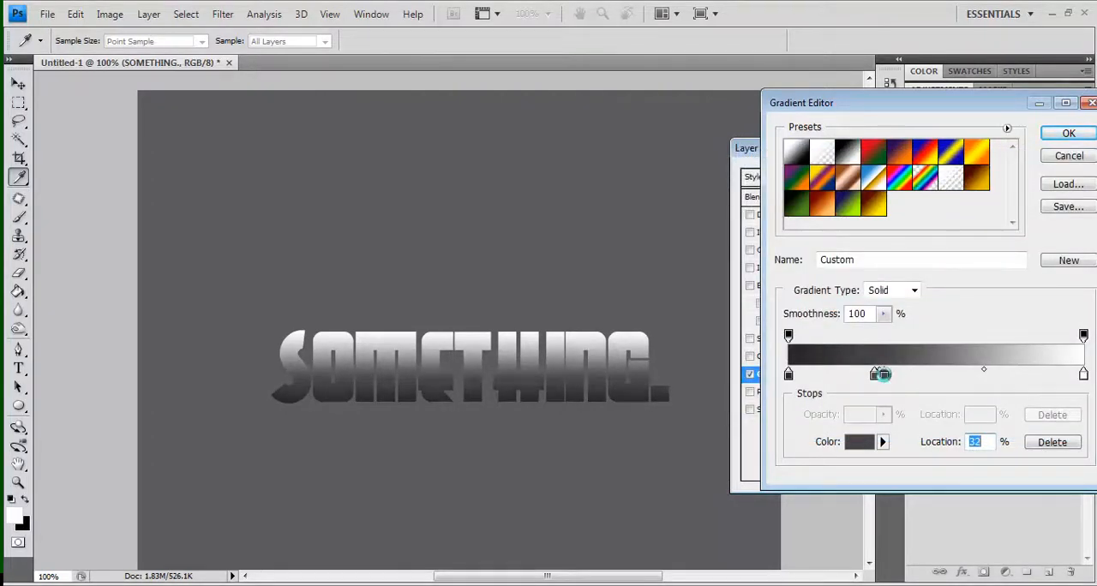
pyautogui.doubleClick(880, 375)
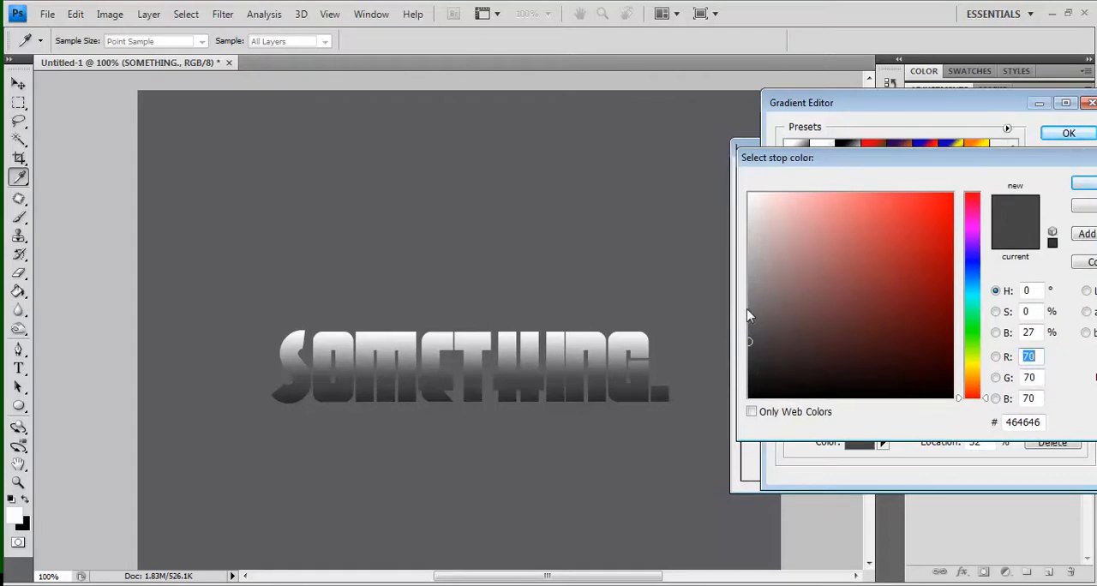
pyautogui.click(749, 305)
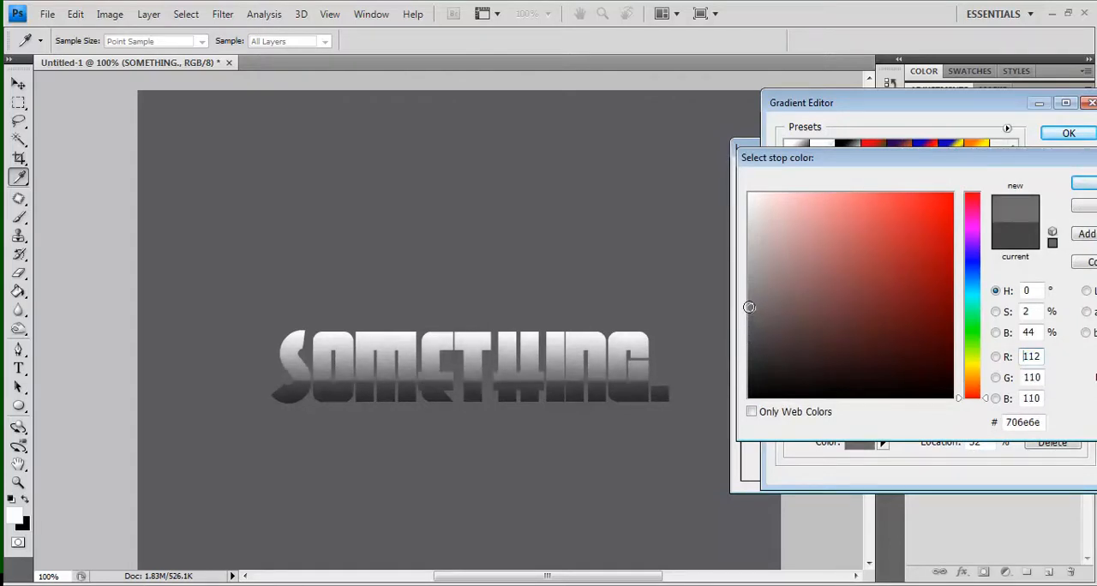
pyautogui.press('Return')
# Duplicate the #706e6e stop, darken the copy to a deeper grey, and move it to about two thirds along the gradient
pyautogui.moveTo(883, 375); pyautogui.dragTo(891, 377)
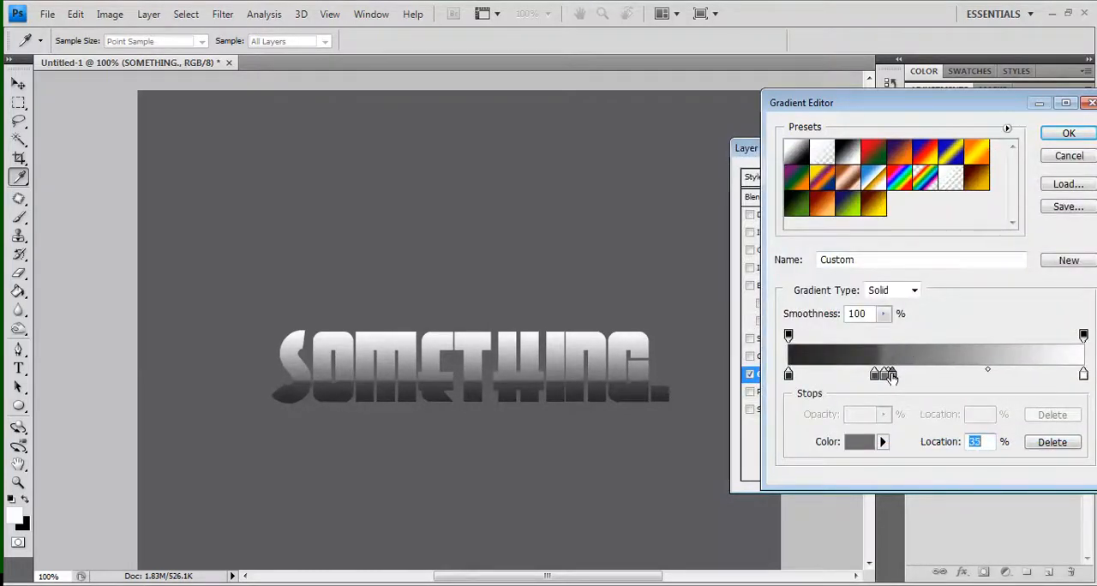
pyautogui.doubleClick(891, 377)
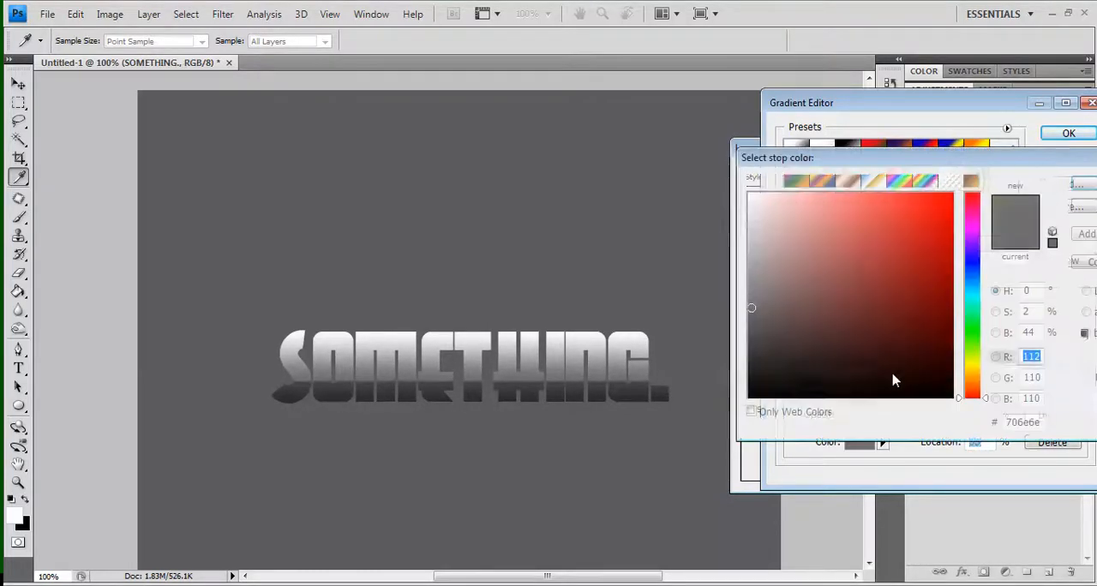
pyautogui.click(750, 329)
pyautogui.press('Return')
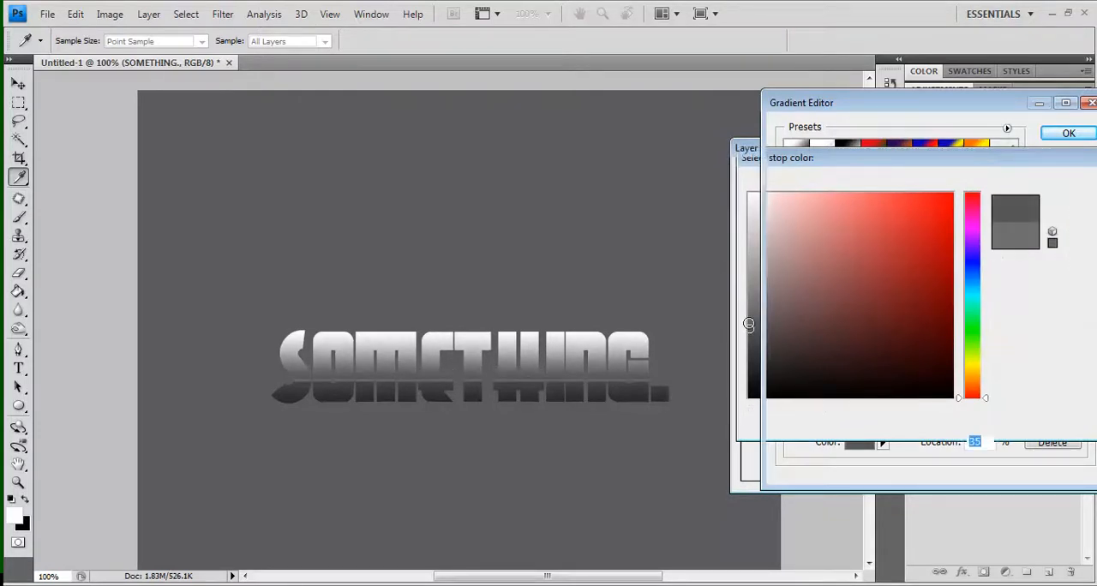
pyautogui.moveTo(889, 375); pyautogui.dragTo(989, 380)
# Change the white end stop at 100% to a medium grey
pyautogui.click(1083, 375)
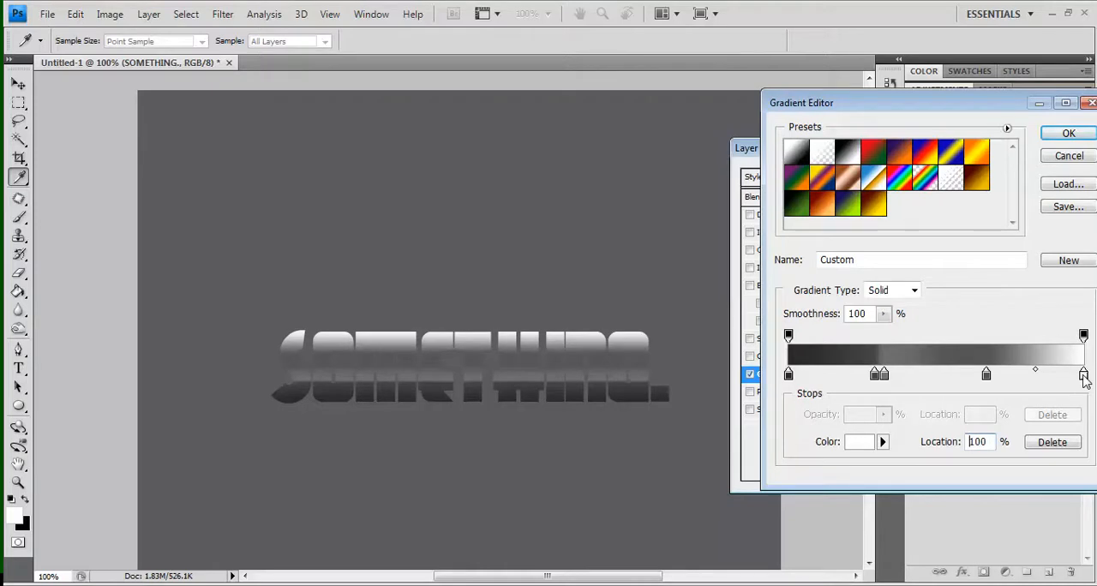
pyautogui.doubleClick(1082, 374)
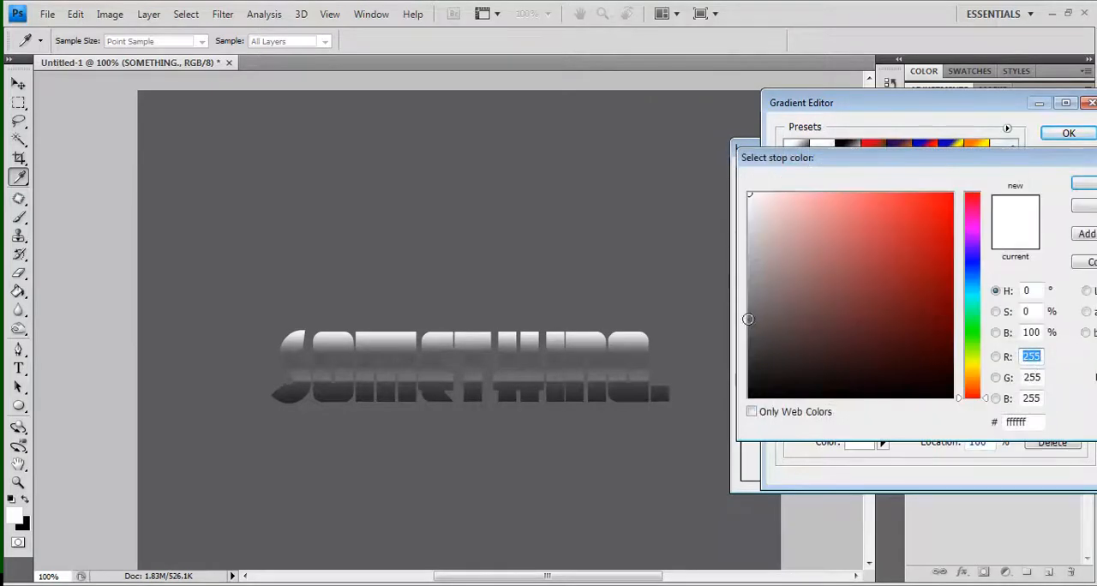
pyautogui.click(750, 318)
pyautogui.moveTo(750, 320); pyautogui.dragTo(751, 302)
pyautogui.press('Return')
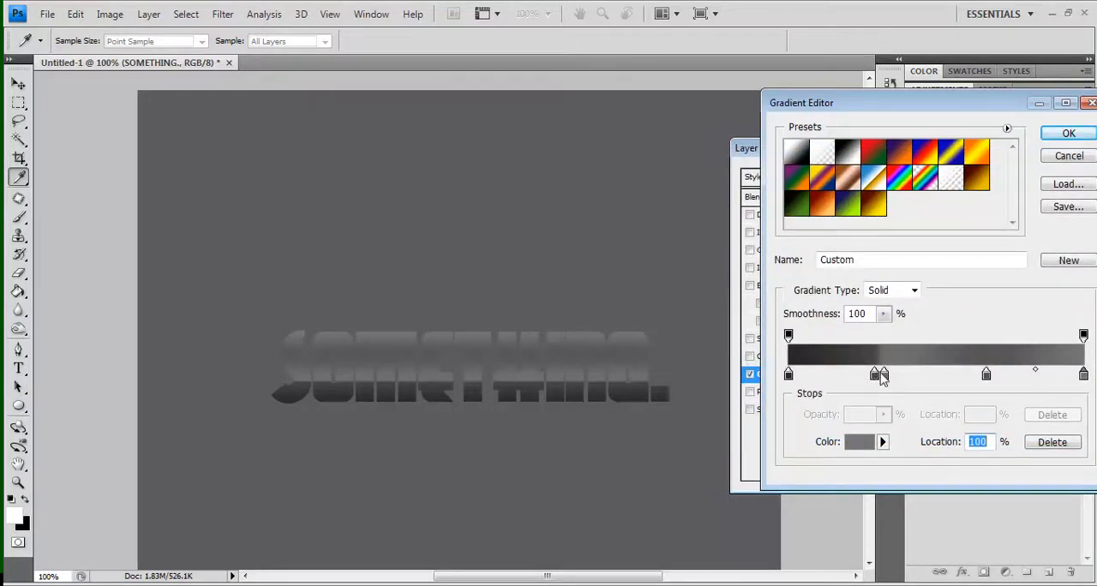
# Shift the #706e6e stop slightly towards the gradient's end and set the Gradient Overlay's blend mode to Multiply
pyautogui.moveTo(885, 376)
pyautogui.mouseDown()
pyautogui.moveTo(900, 377)
pyautogui.moveTo(875, 376)
pyautogui.moveTo(888, 376)
pyautogui.mouseUp()
pyautogui.press('Return')
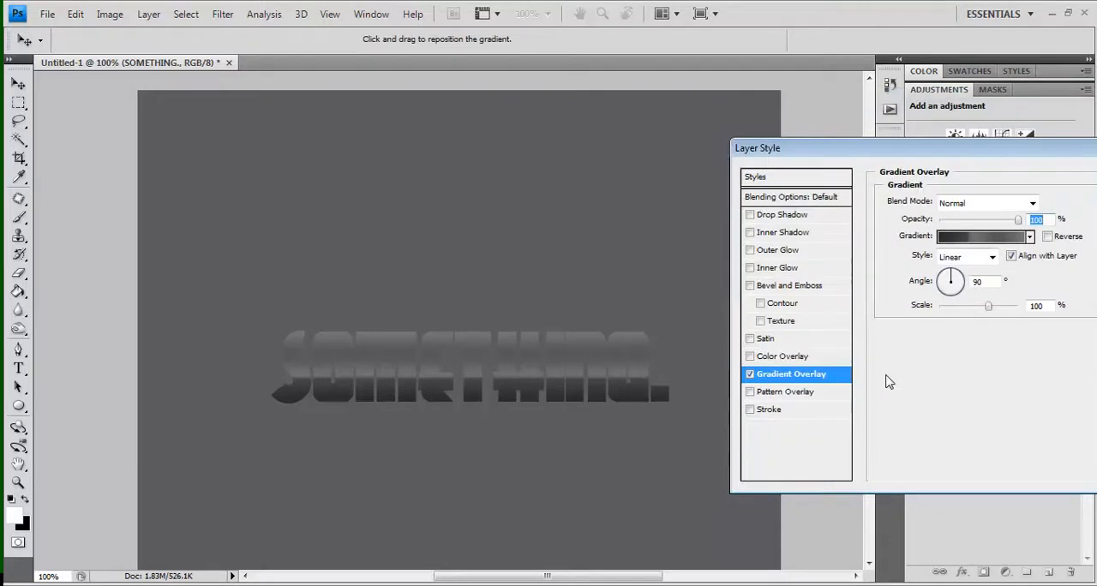
pyautogui.click(979, 202)
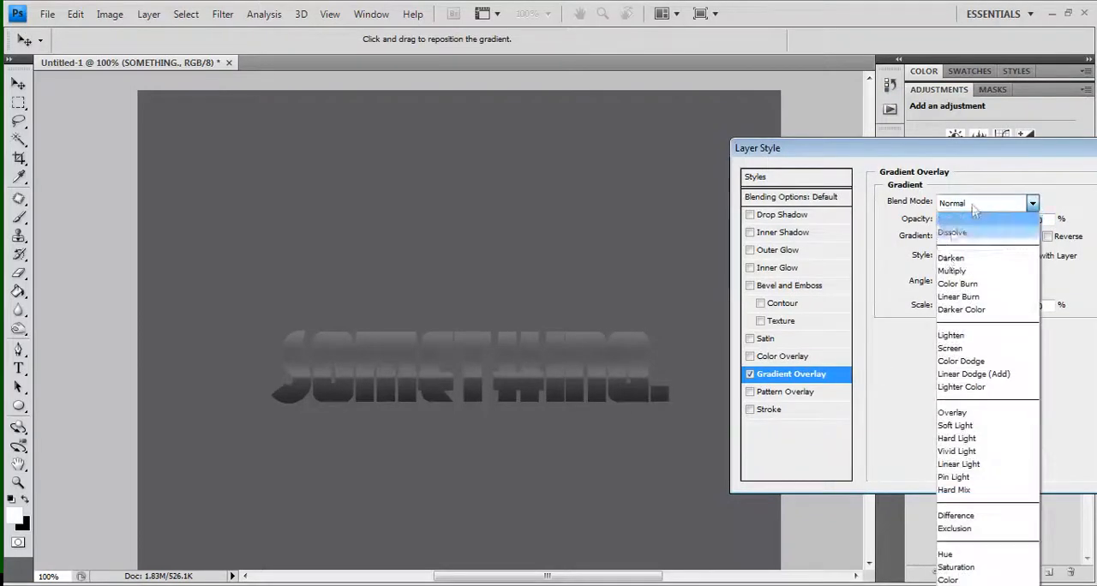
pyautogui.click(953, 273)
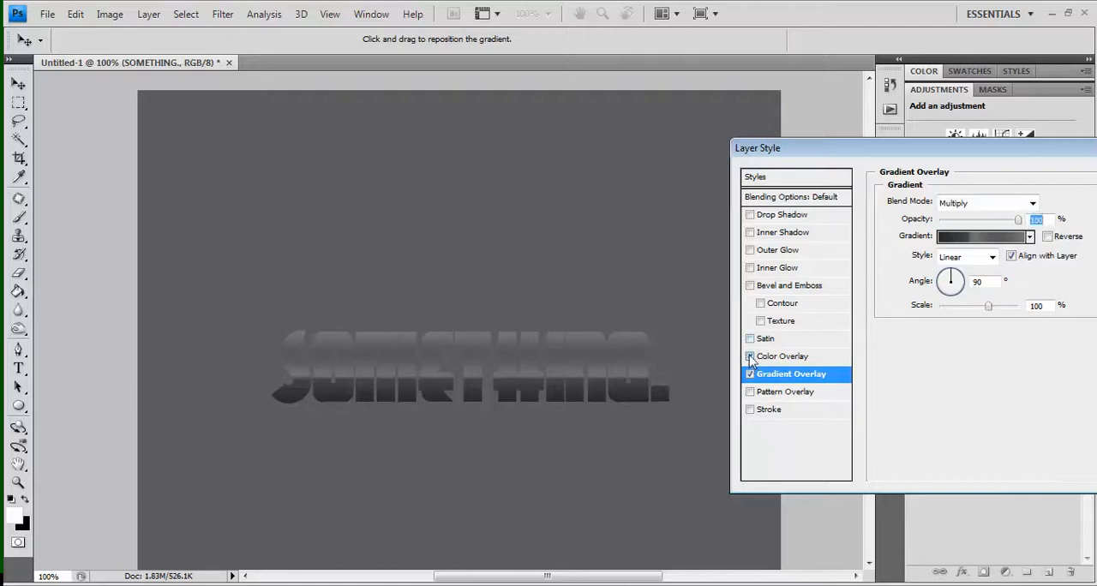
# Enable a Color Overlay in Multiply mode with a muted greyish blue, about #8c9cbb
pyautogui.click(752, 356)
pyautogui.click(979, 202)
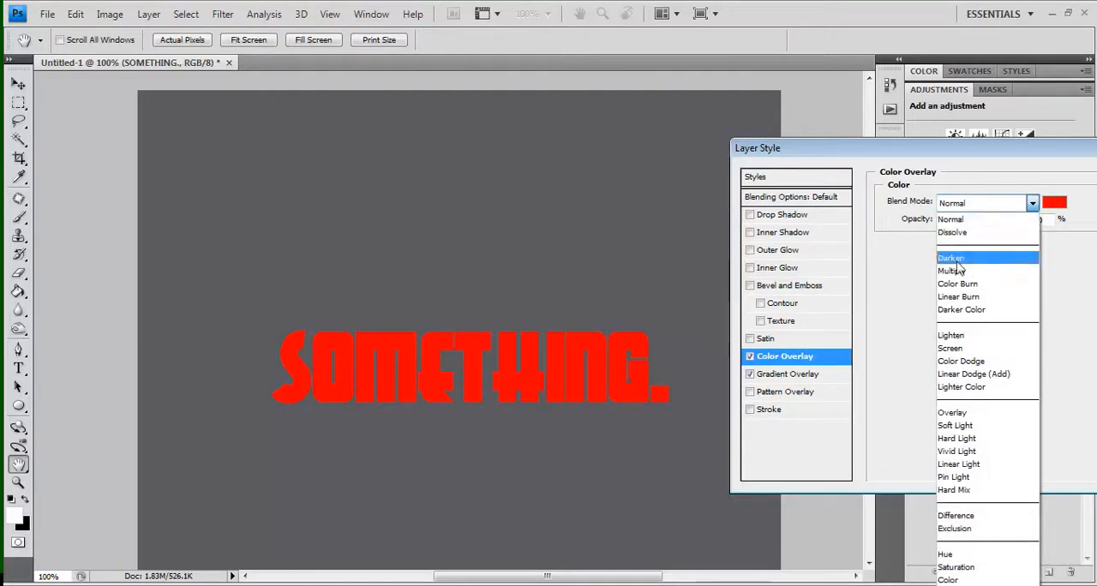
pyautogui.click(968, 271)
pyautogui.click(1054, 203)
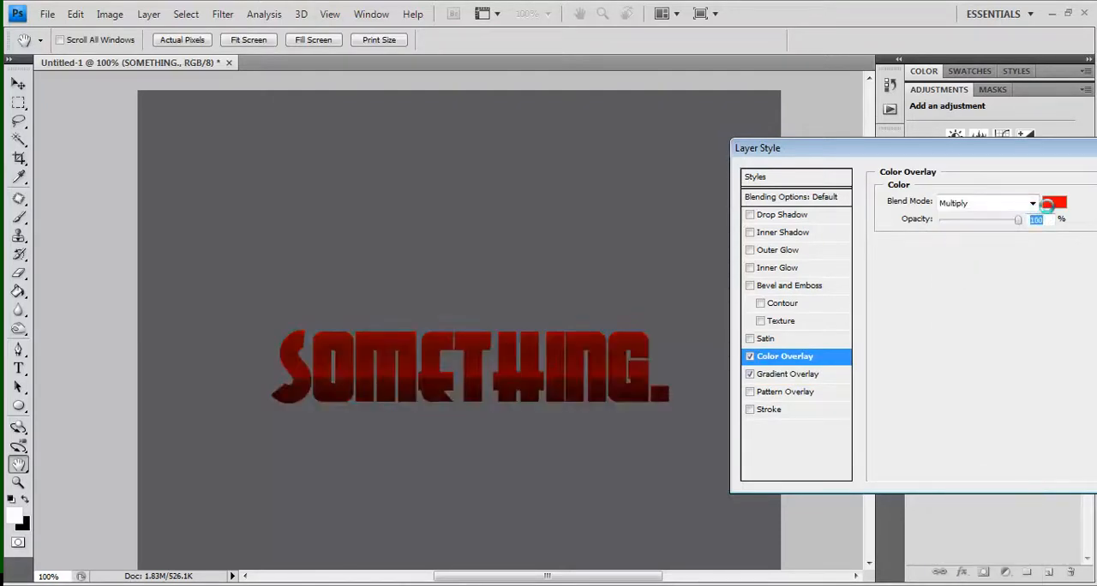
pyautogui.moveTo(974, 274)
pyautogui.mouseDown()
pyautogui.moveTo(974, 297)
pyautogui.moveTo(980, 279)
pyautogui.mouseUp()
pyautogui.moveTo(842, 245)
pyautogui.mouseDown()
pyautogui.moveTo(788, 245)
pyautogui.moveTo(786, 274)
pyautogui.moveTo(791, 228)
pyautogui.moveTo(794, 246)
pyautogui.mouseUp()
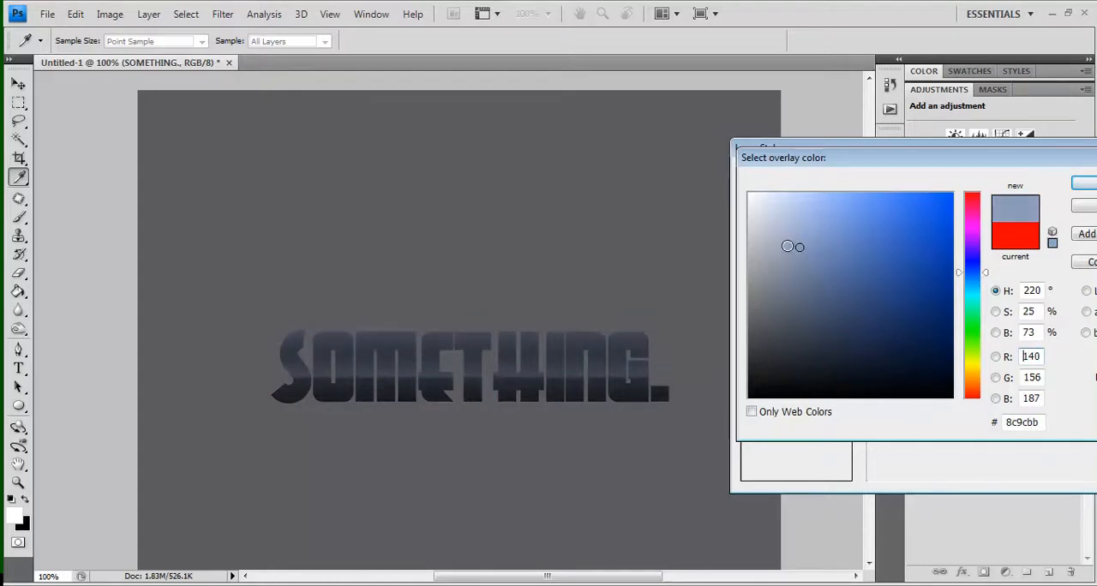
pyautogui.press('Return')
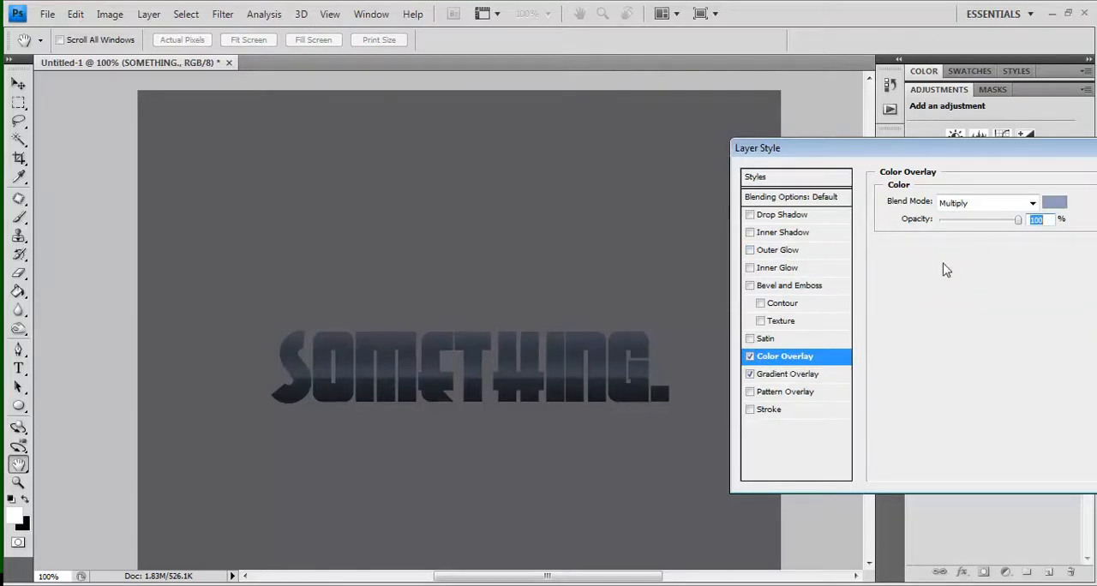
# Enable a Pattern Overlay with the zebra-stripe pattern at 10% opacity
pyautogui.click(751, 393)
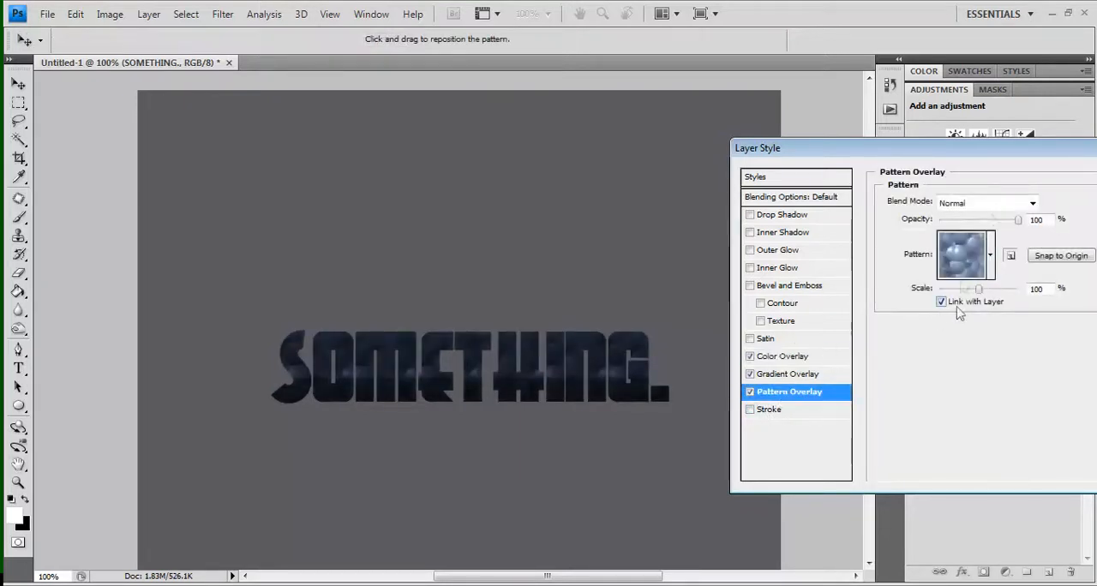
pyautogui.click(962, 269)
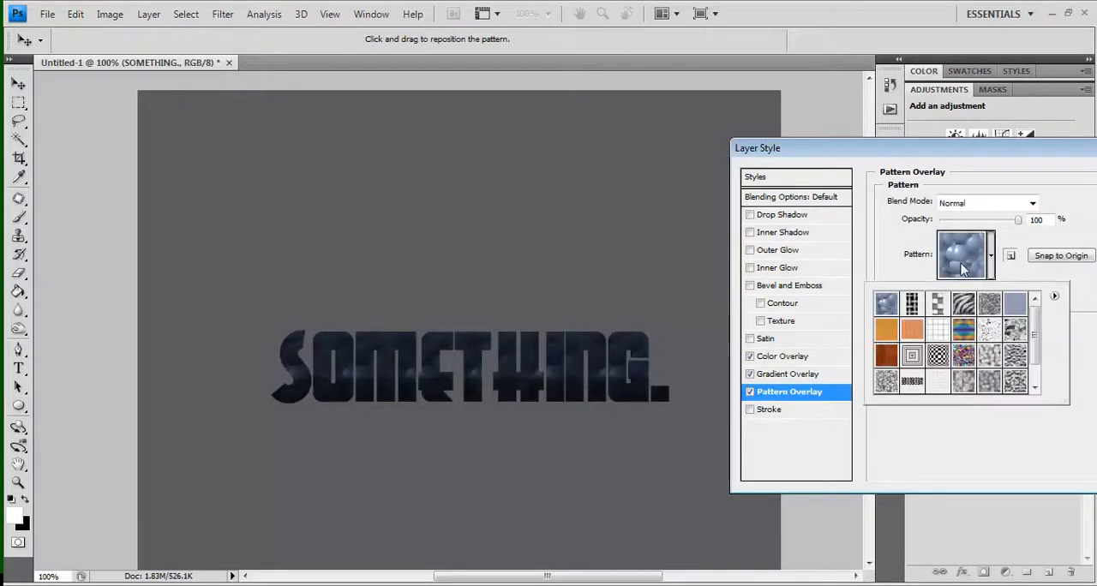
pyautogui.click(965, 306)
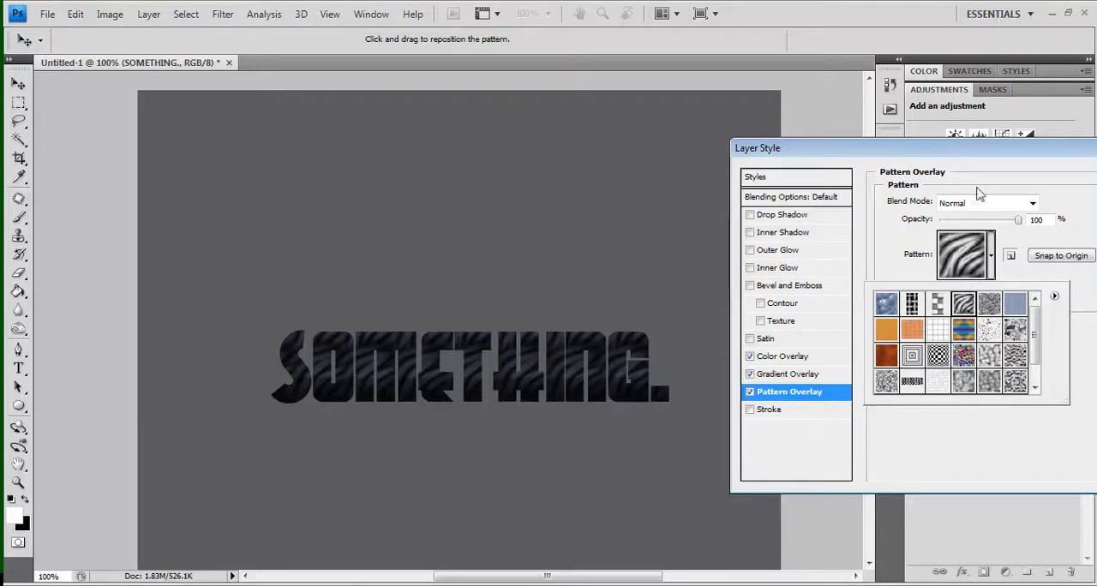
pyautogui.moveTo(948, 223); pyautogui.dragTo(946, 220)
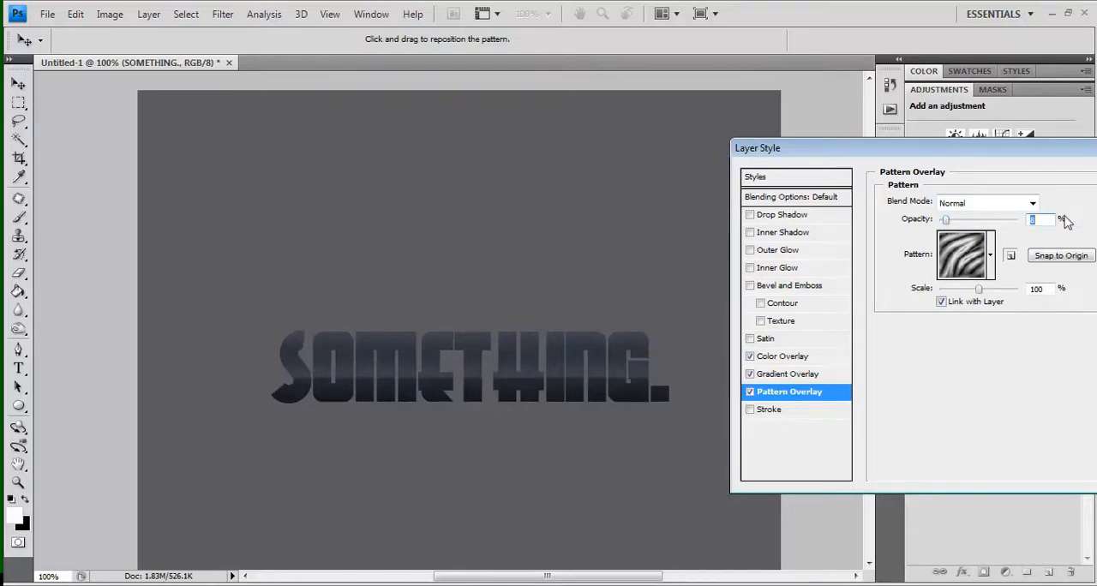
pyautogui.write('10')
# Enable a 2 px outside Stroke on the text and set its fill type to Gradient
pyautogui.click(749, 410)
pyautogui.click(771, 410)
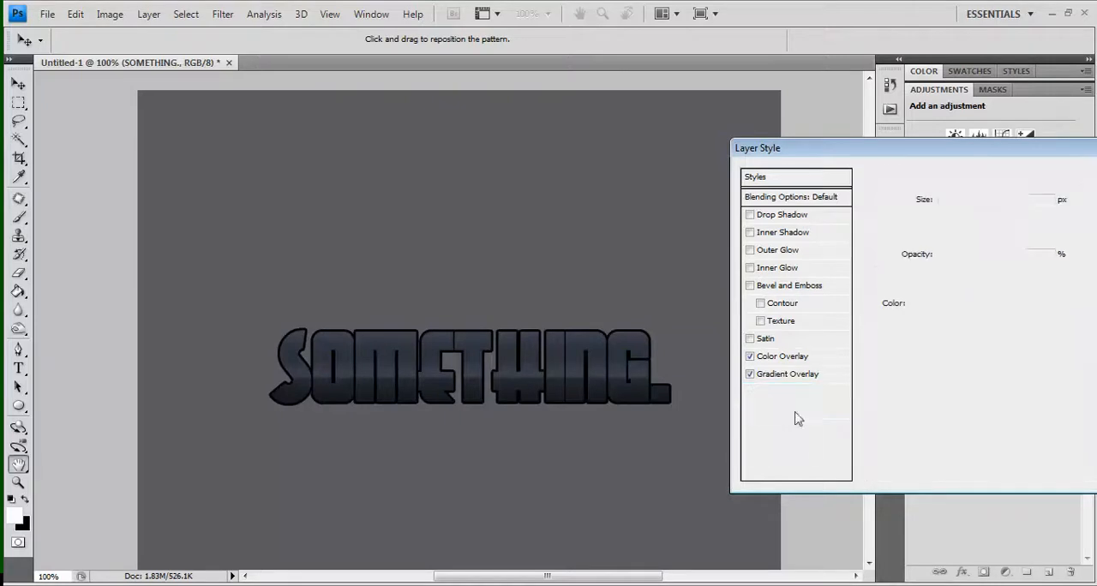
pyautogui.write('2')
pyautogui.click(955, 282)
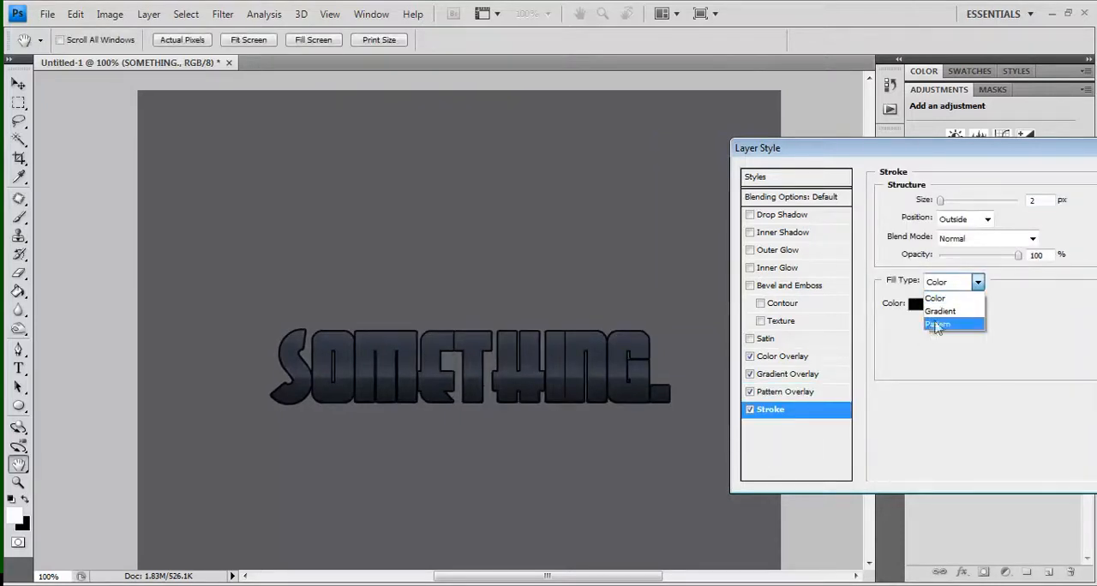
pyautogui.click(940, 311)
# Open the stroke's gradient for editing and change its black start stop to dark grey #2a2a2a
pyautogui.click(932, 304)
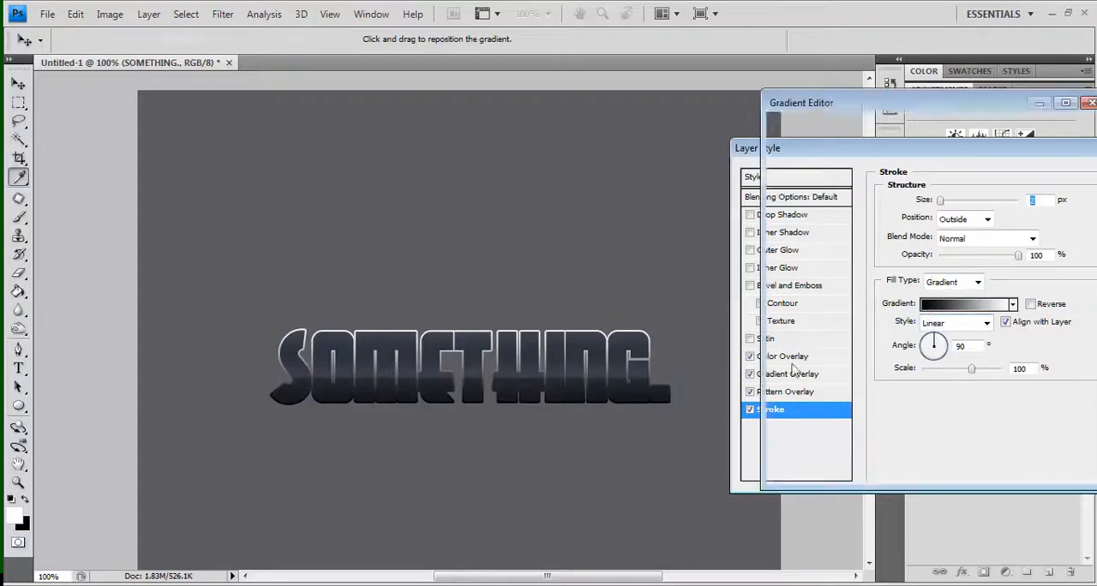
pyautogui.click(789, 377)
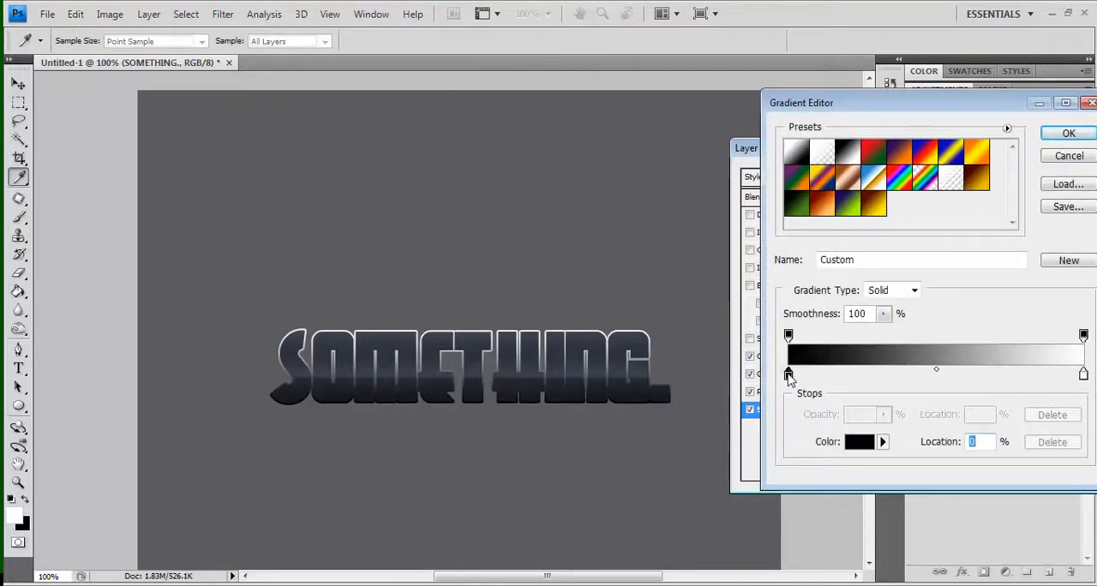
pyautogui.doubleClick(788, 377)
pyautogui.moveTo(743, 375); pyautogui.dragTo(747, 364)
pyautogui.press('Return')
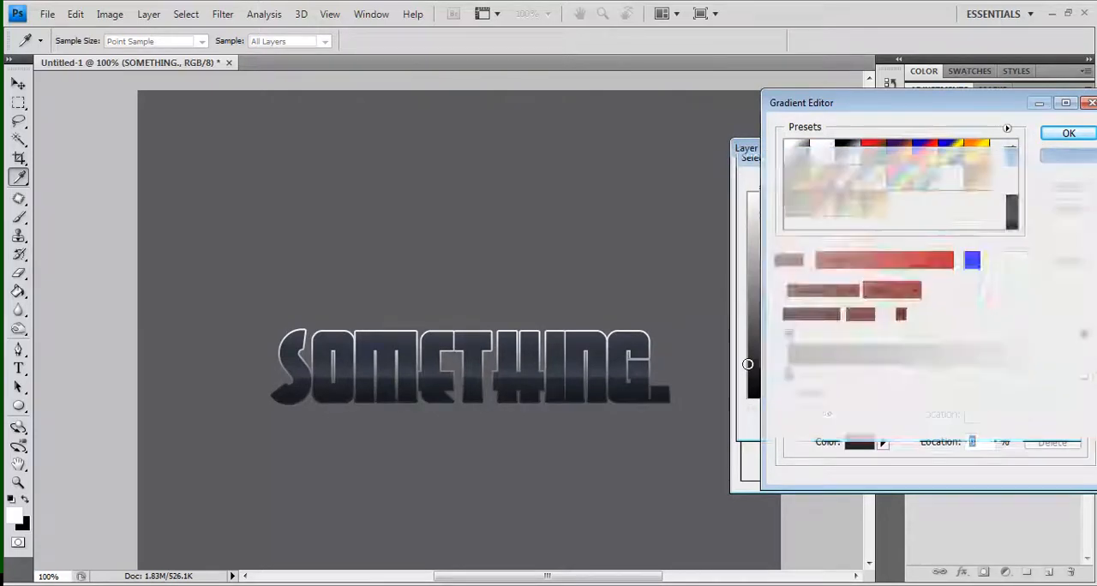
# Add two color stops to the stroke gradient: #454444 at 34% and #686868 at 42%
pyautogui.click(888, 375)
pyautogui.doubleClick(887, 374)
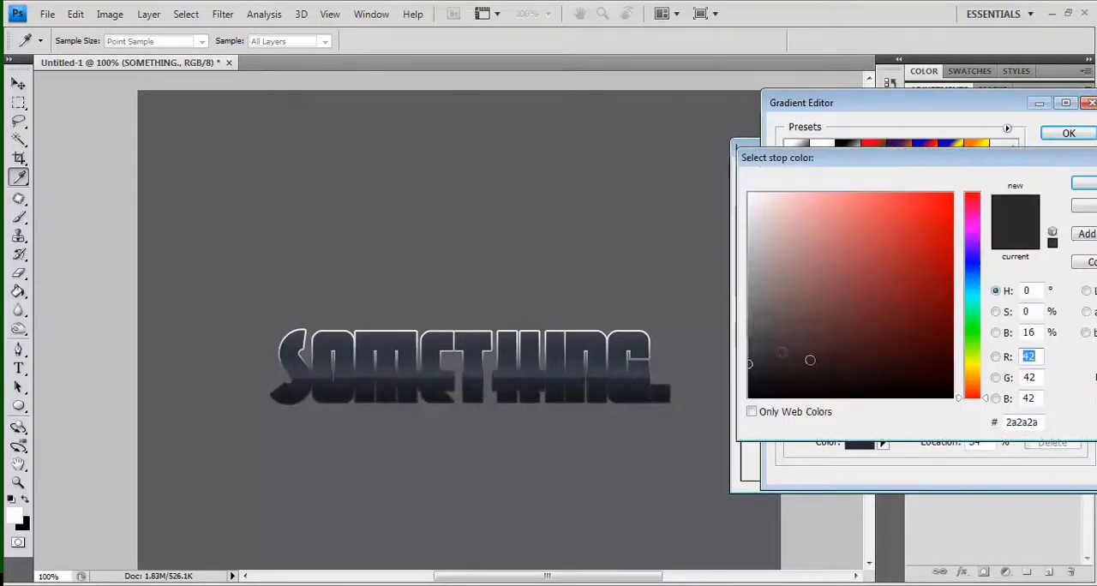
pyautogui.click(750, 342)
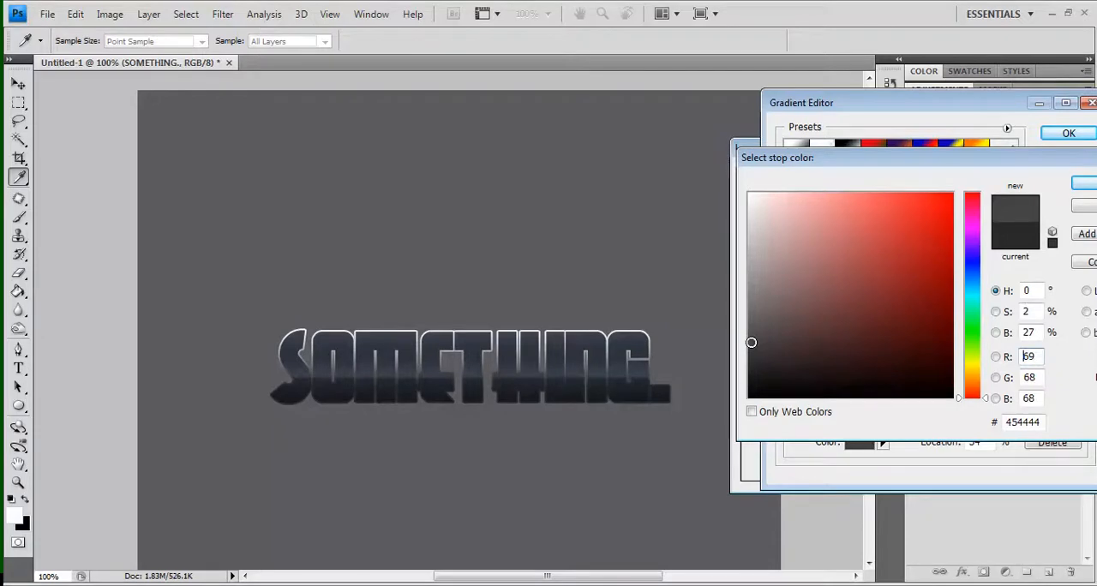
pyautogui.press('Return')
pyautogui.moveTo(918, 375); pyautogui.dragTo(914, 377)
pyautogui.doubleClick(914, 375)
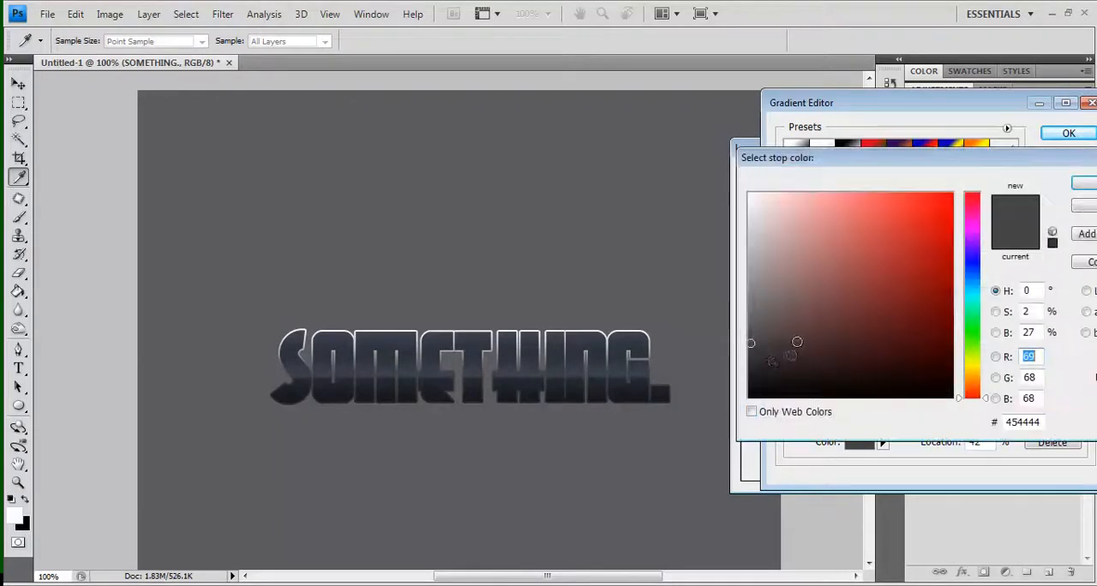
pyautogui.click(747, 315)
pyautogui.press('Return')
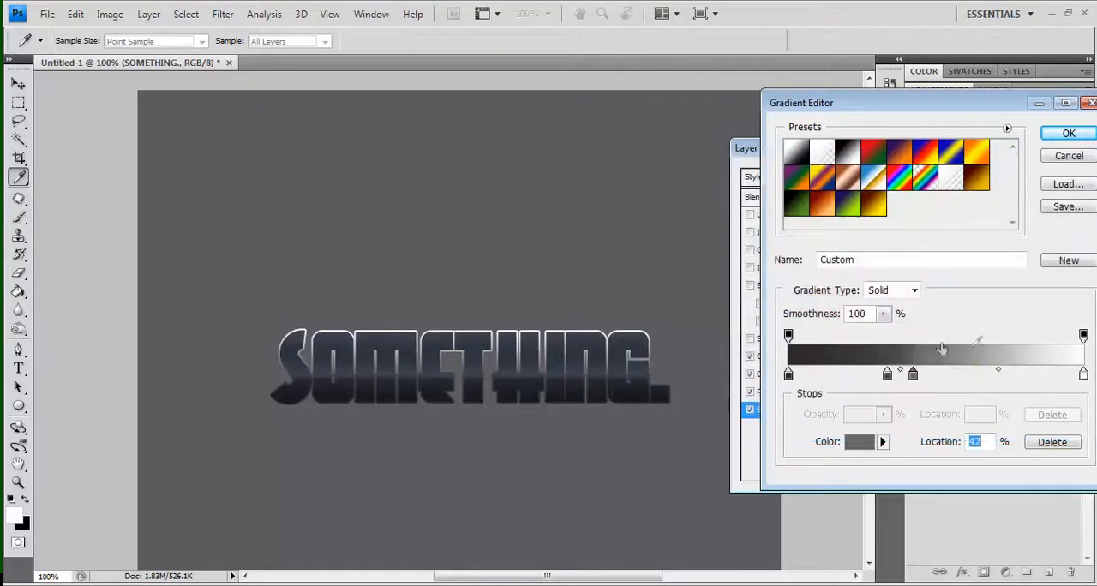
# Add two more stops to the stroke gradient: #5b5a5a at 52% and a lighter grey at 54%
pyautogui.click(943, 374)
pyautogui.doubleClick(943, 375)
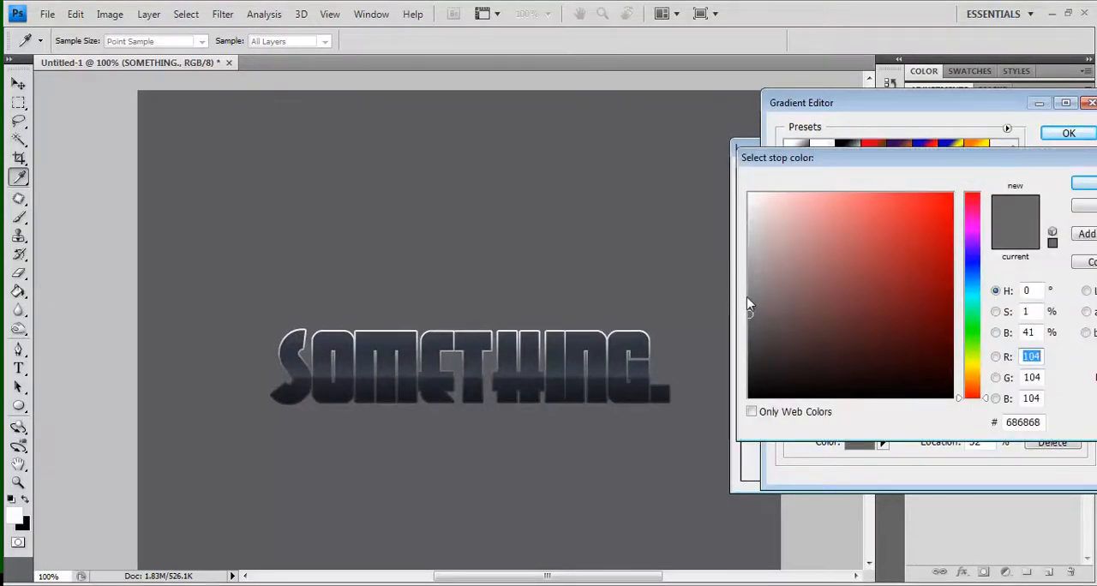
pyautogui.click(750, 323)
pyautogui.press('Return')
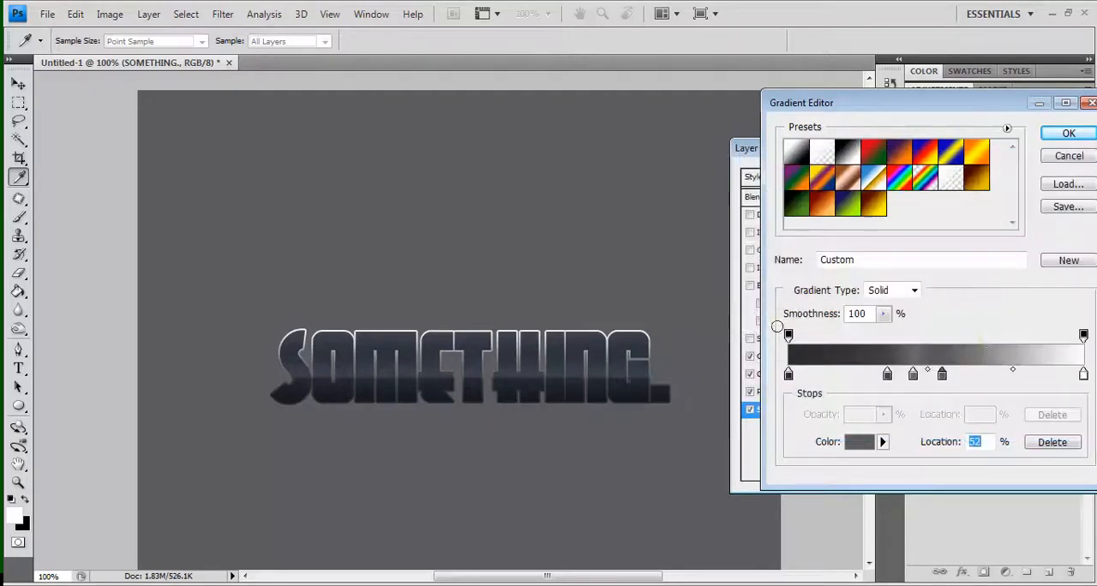
pyautogui.doubleClick(944, 377)
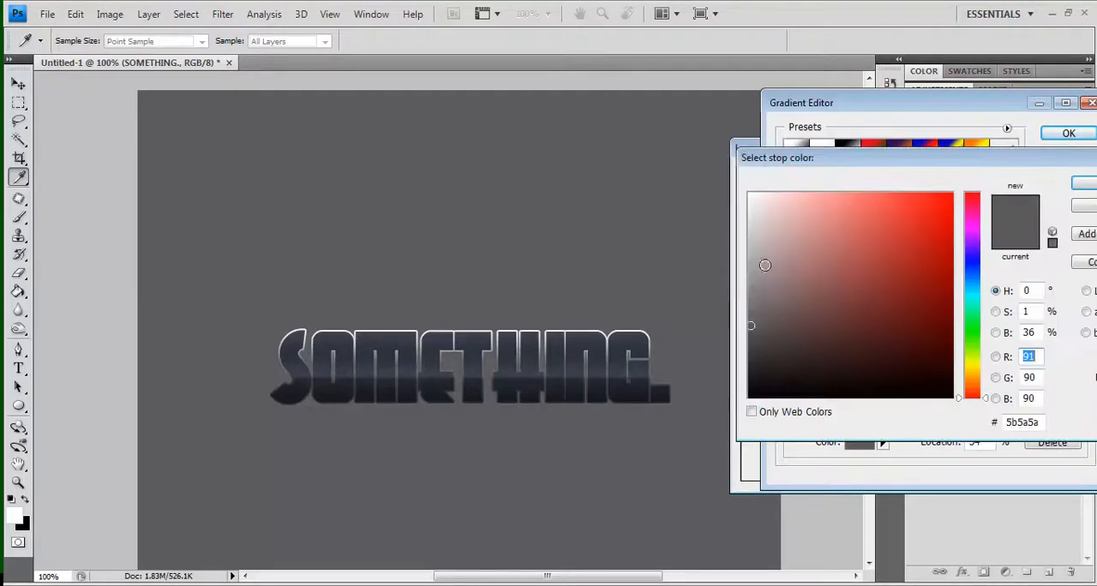
pyautogui.click(750, 291)
pyautogui.press('Return')
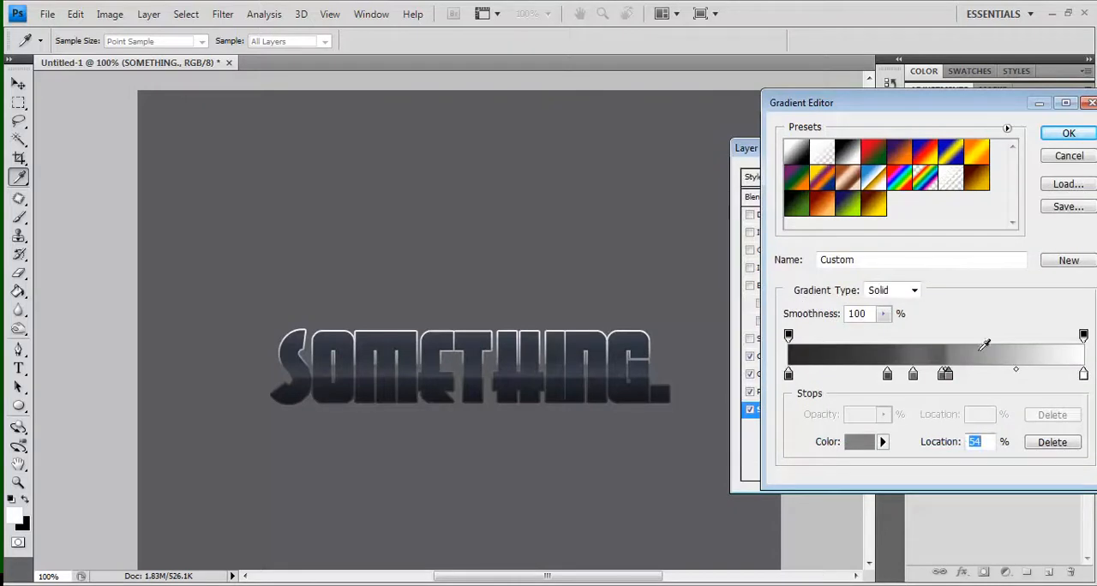
# Recolor the white end stop to a medium grey sampled from the gradient, and move the lightest middle stop to 39%
pyautogui.click(1083, 375)
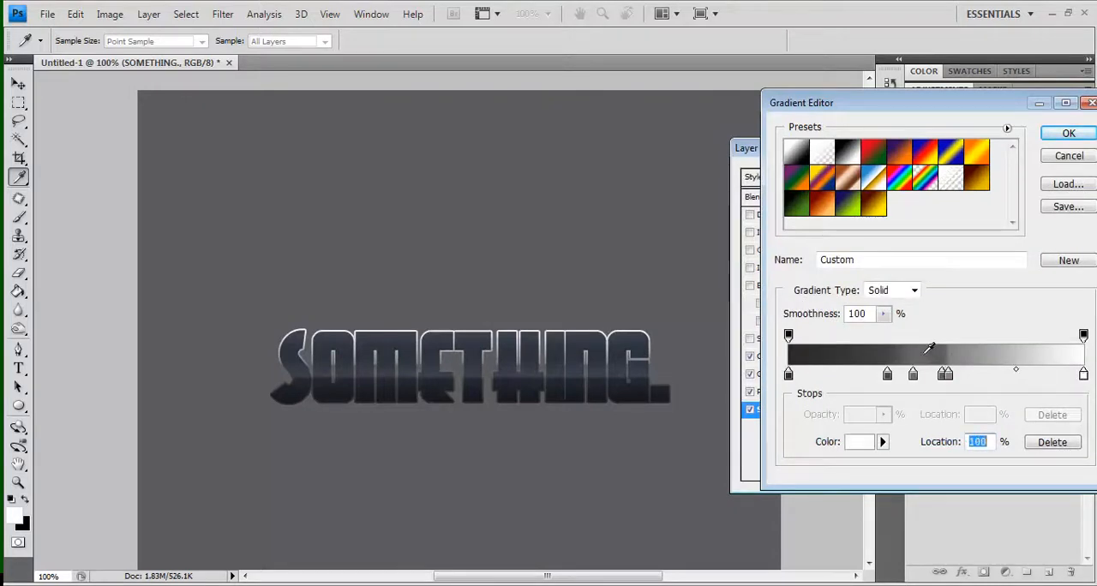
pyautogui.click(929, 348)
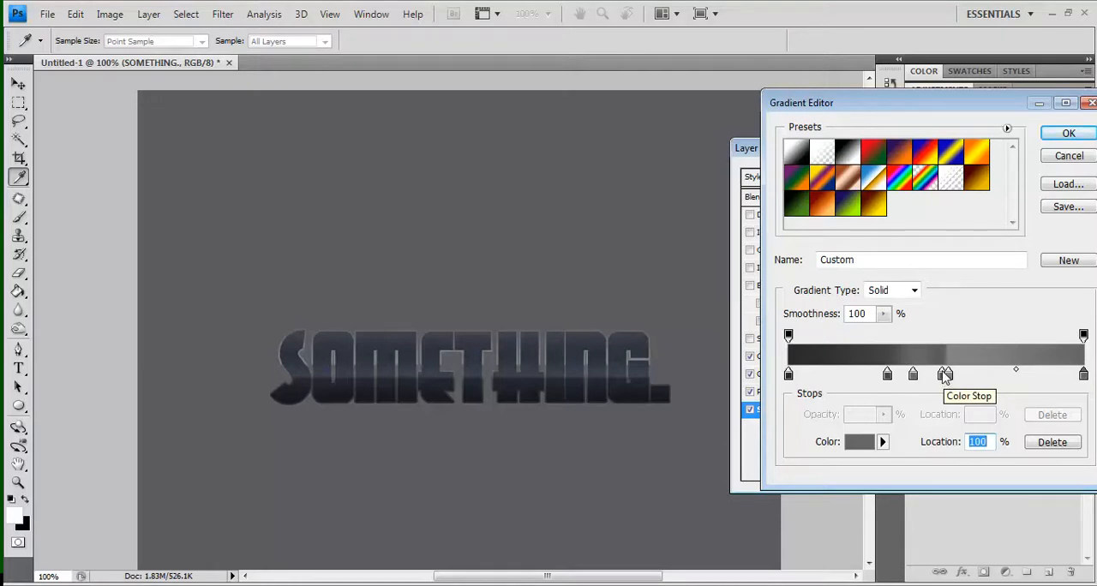
pyautogui.moveTo(943, 376); pyautogui.dragTo(906, 390)
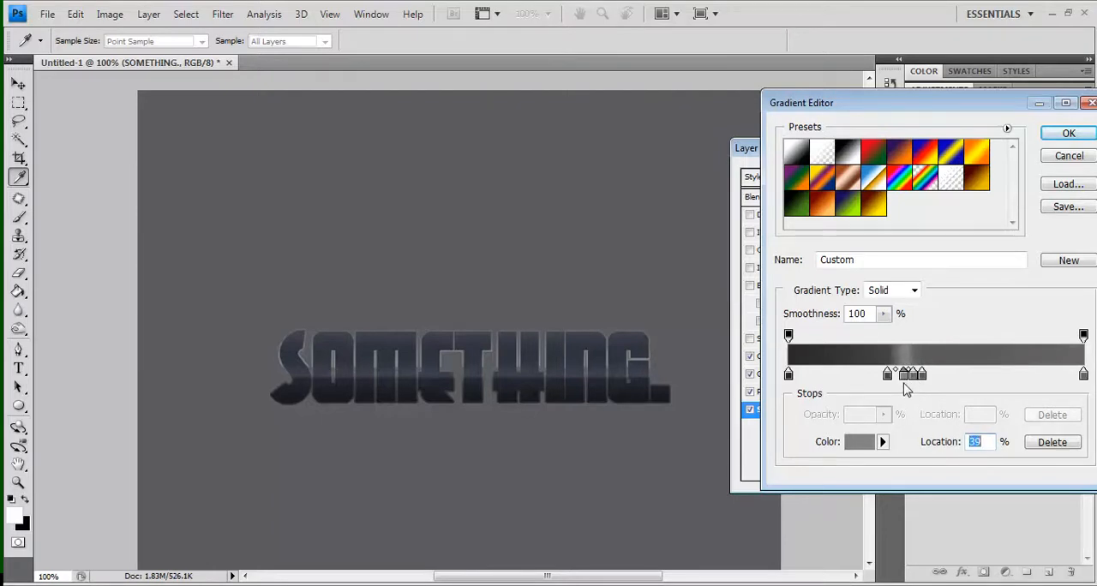
pyautogui.press('Return')
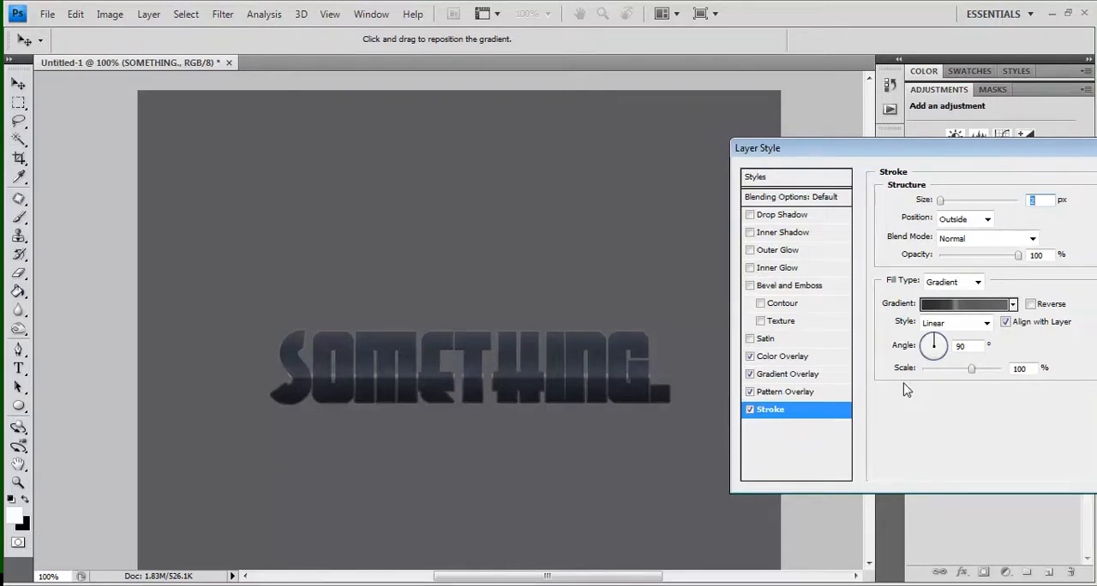
# Enable Bevel and Emboss as an Inner Bevel with a depth of 450% and a size of 0 px
pyautogui.click(750, 286)
pyautogui.click(767, 287)
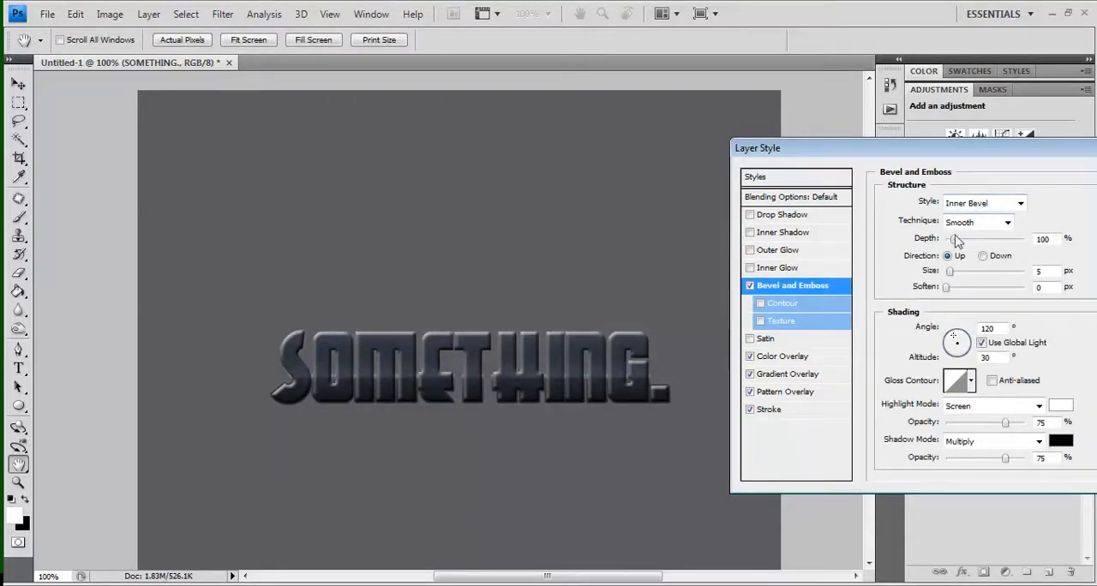
pyautogui.moveTo(953, 240); pyautogui.dragTo(978, 248)
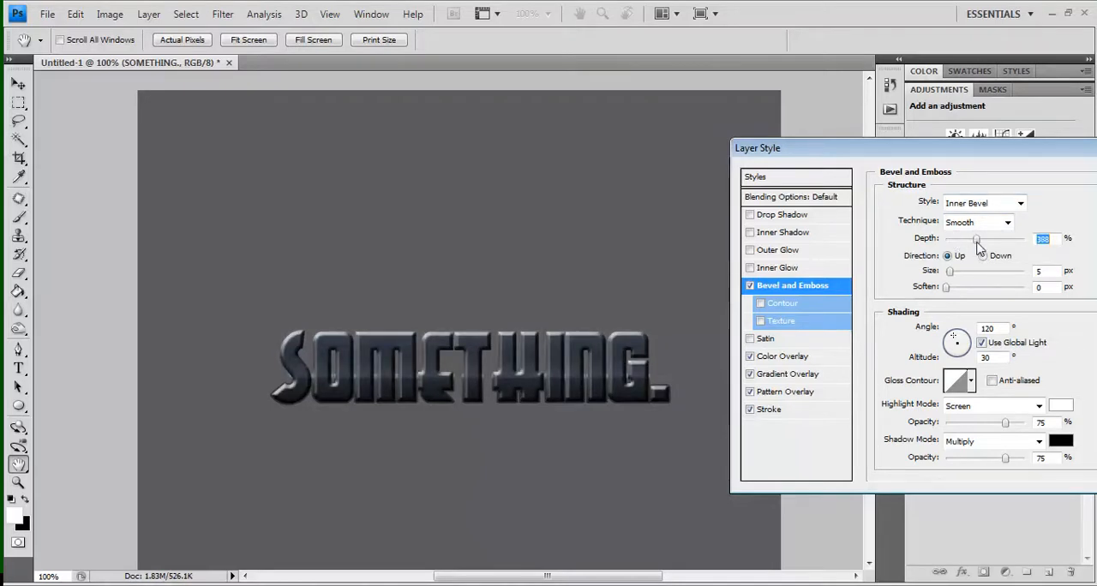
pyautogui.moveTo(978, 248); pyautogui.dragTo(982, 248)
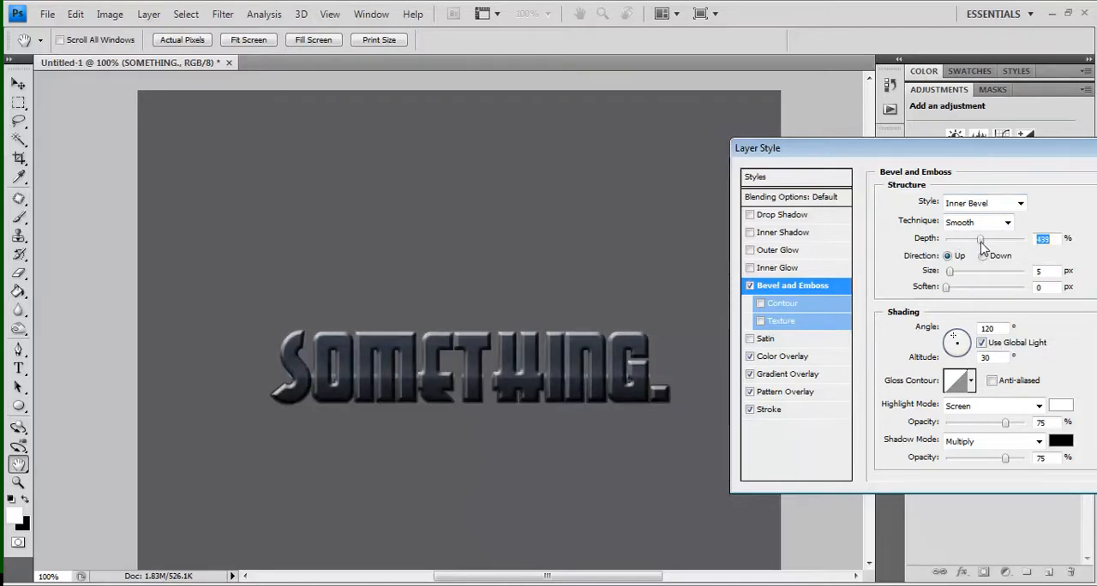
pyautogui.click(1046, 270)
pyautogui.press('Down')
pyautogui.press('Down')
pyautogui.press('Down')
pyautogui.press('Down')
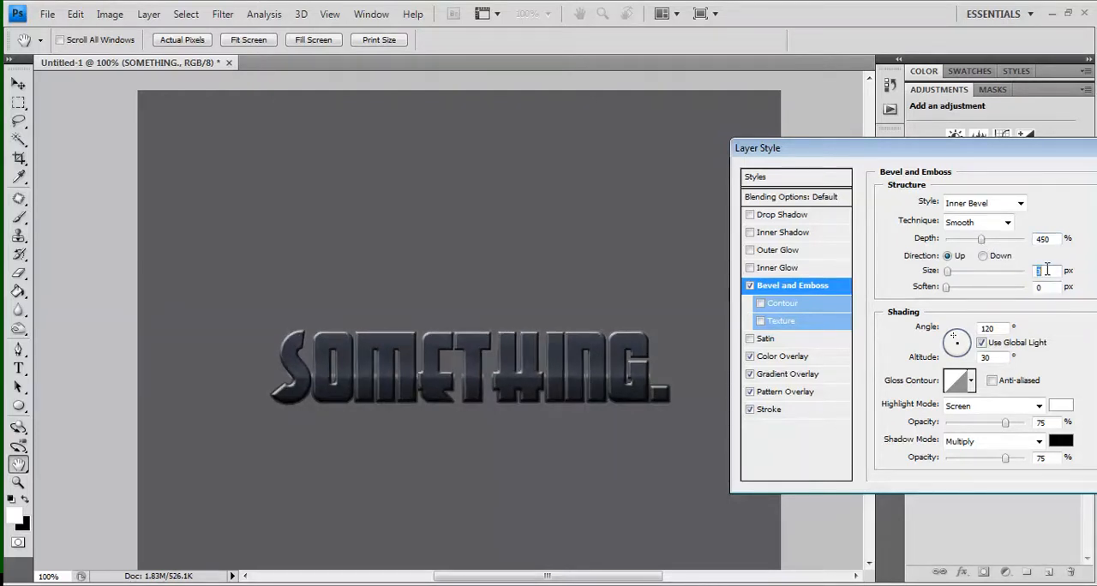
pyautogui.press('Down')
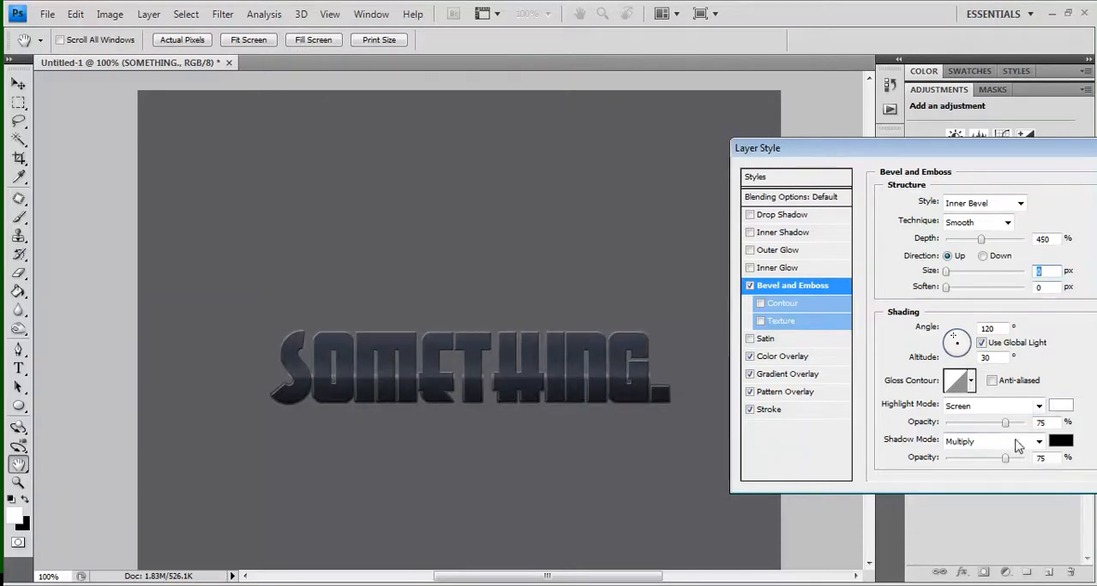
# Set the bevel highlight to a muted light greyish blue at 88% opacity, lower the shadow opacity, and apply the layer style
pyautogui.moveTo(1005, 422); pyautogui.dragTo(1013, 431)
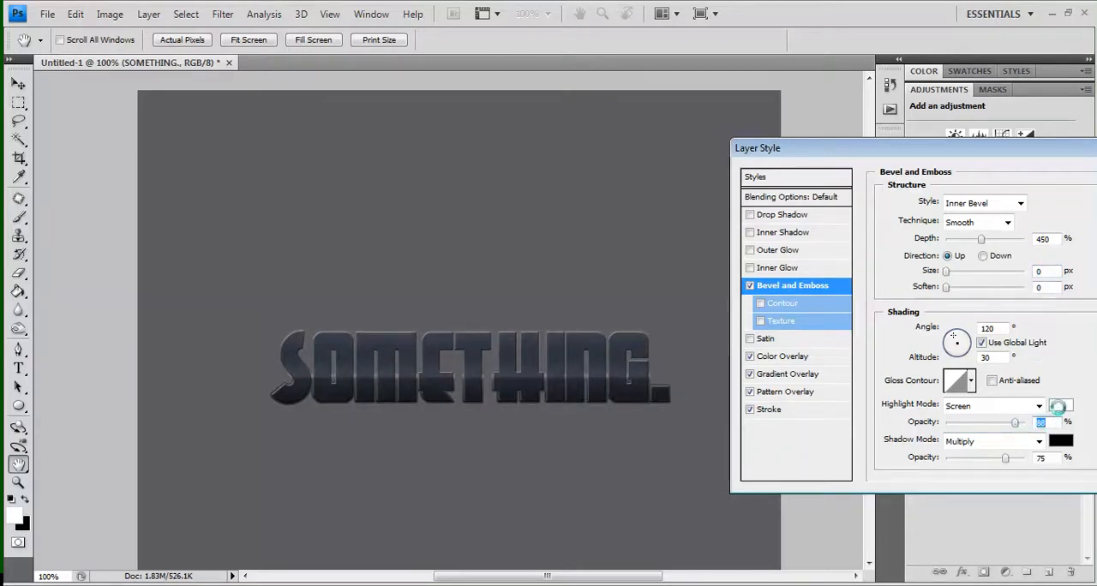
pyautogui.click(1060, 405)
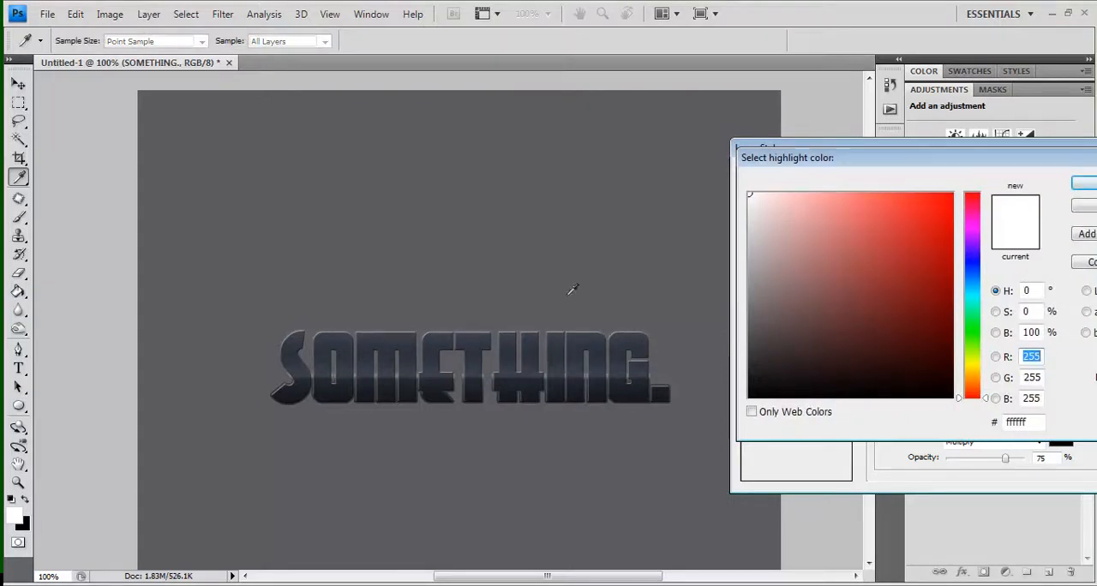
pyautogui.click(969, 273)
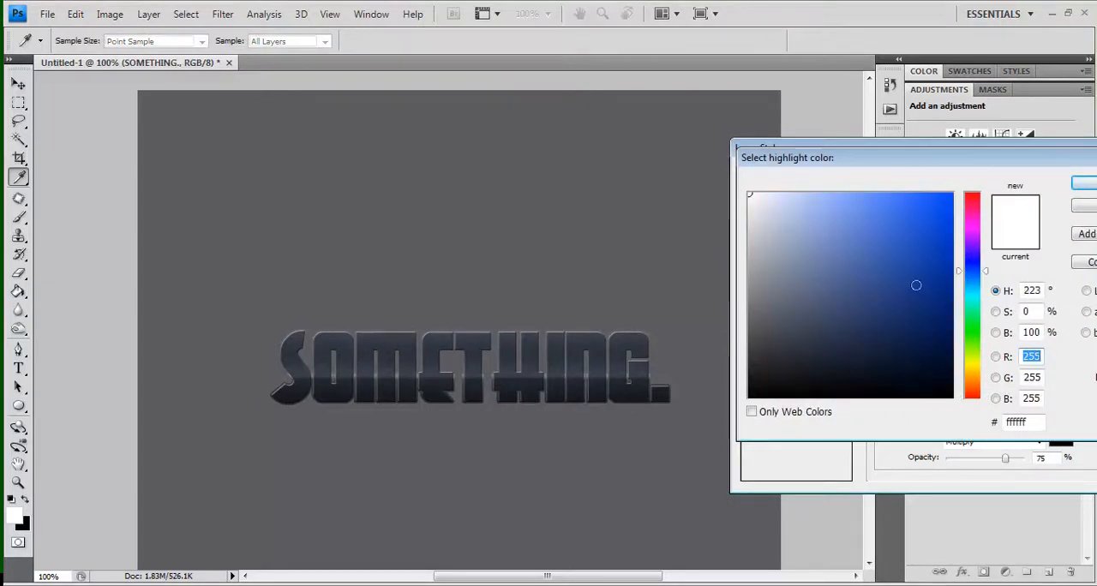
pyautogui.moveTo(791, 236); pyautogui.dragTo(789, 286)
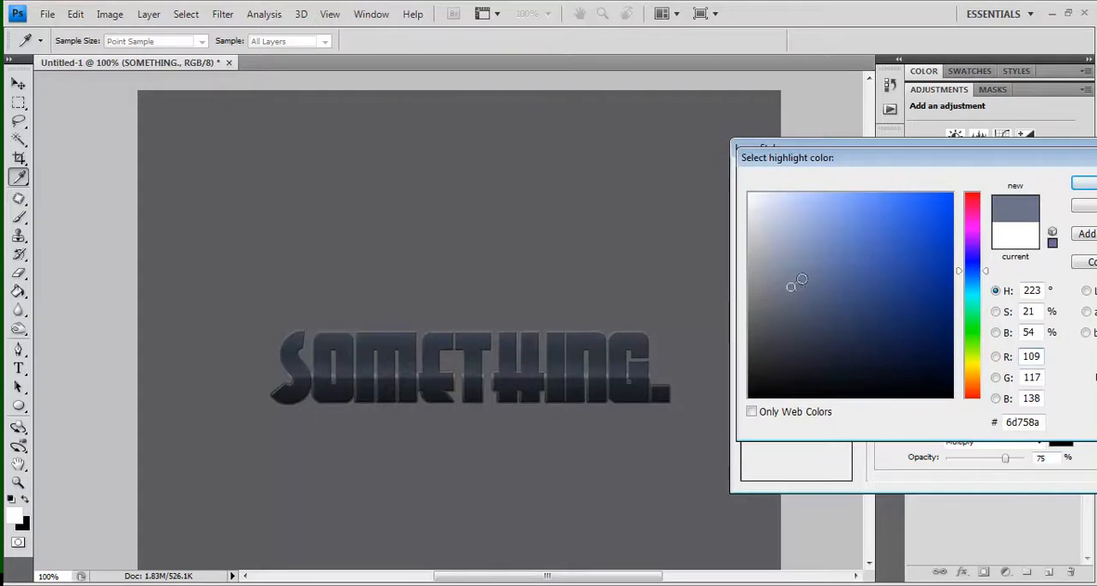
pyautogui.click(788, 244)
pyautogui.press('Return')
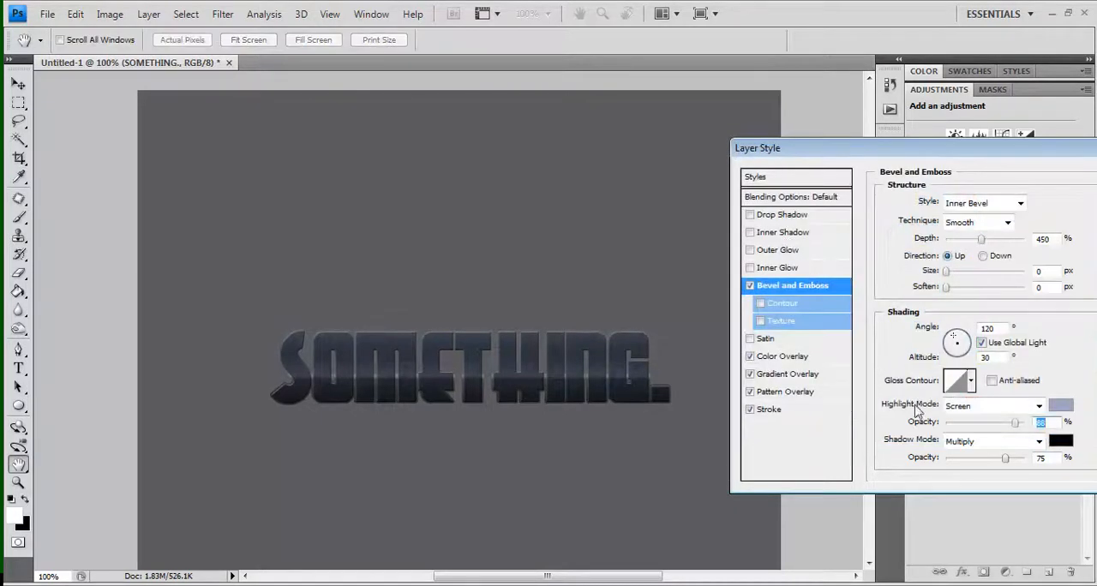
pyautogui.click(987, 459)
pyautogui.press('Return')
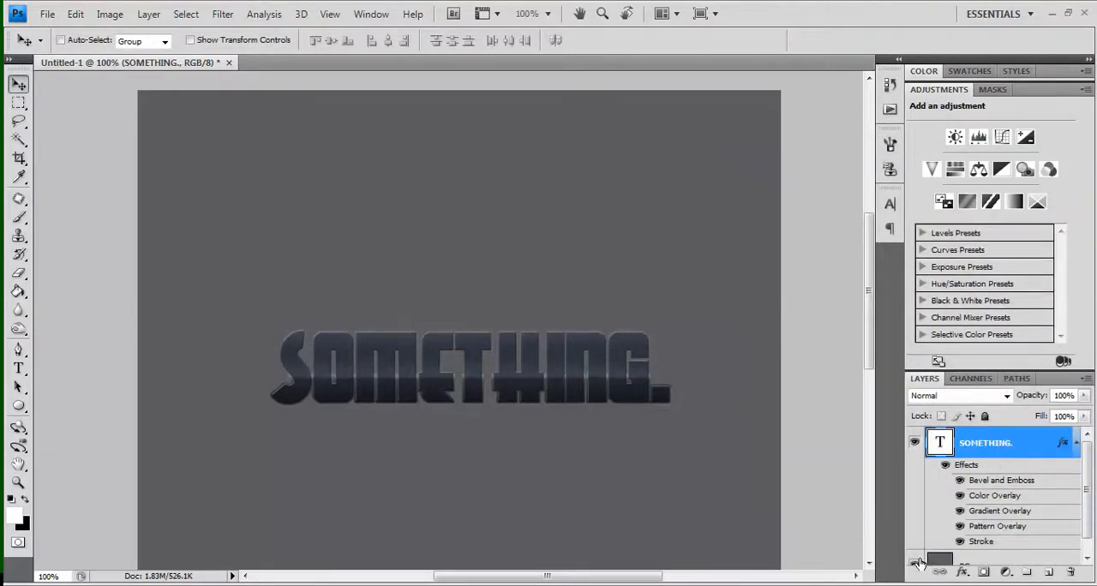
# Hide the BG layer and create a new layer named "Something" above the text layer
pyautogui.click(915, 562)
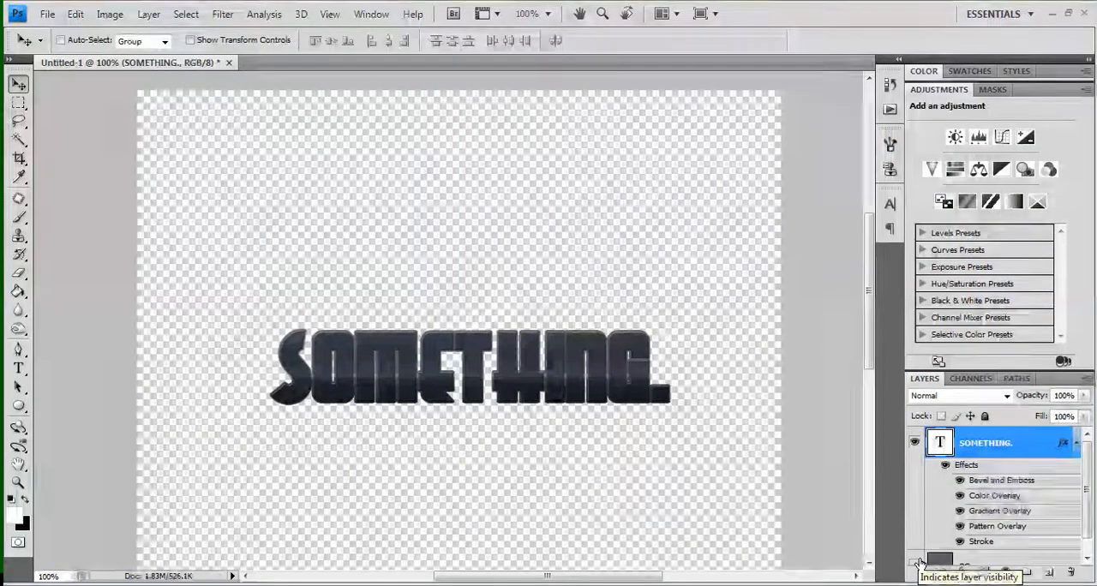
pyautogui.hotkey('ctrl', 'shift', 'n')
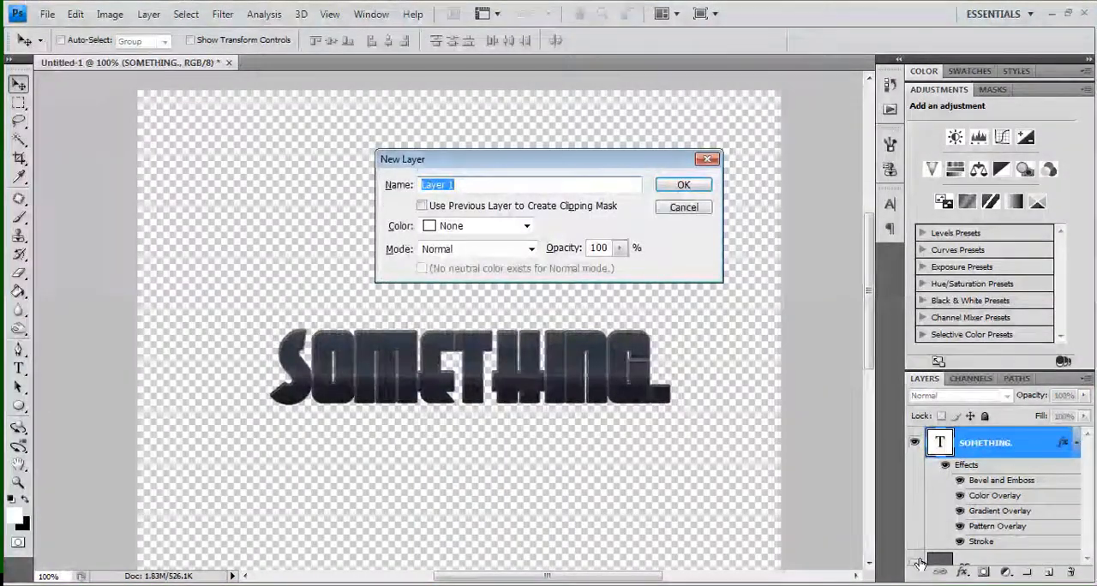
pyautogui.write('S')
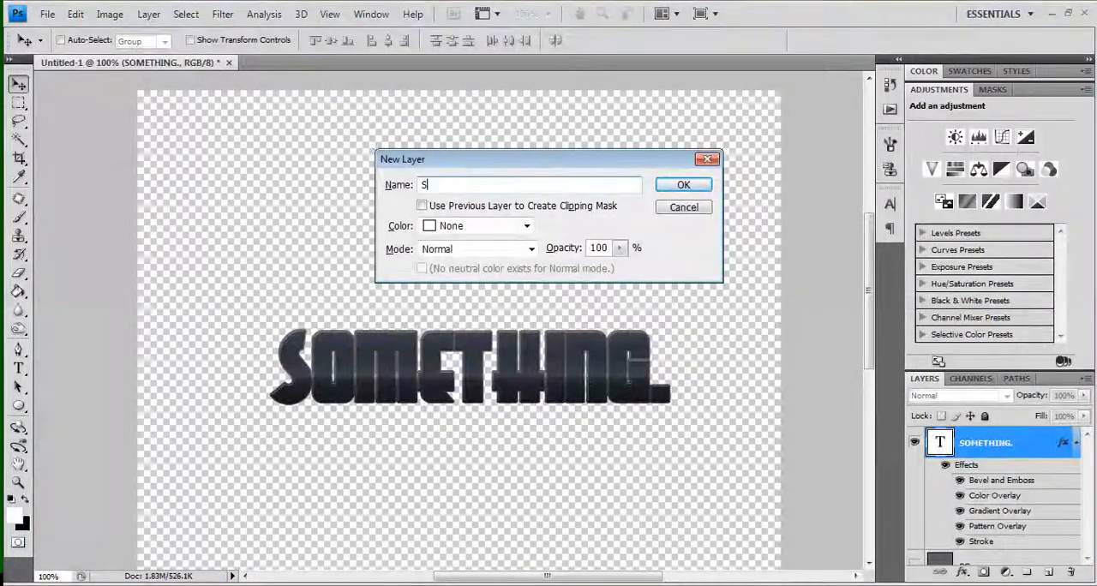
pyautogui.write('omething')
pyautogui.press('Return')
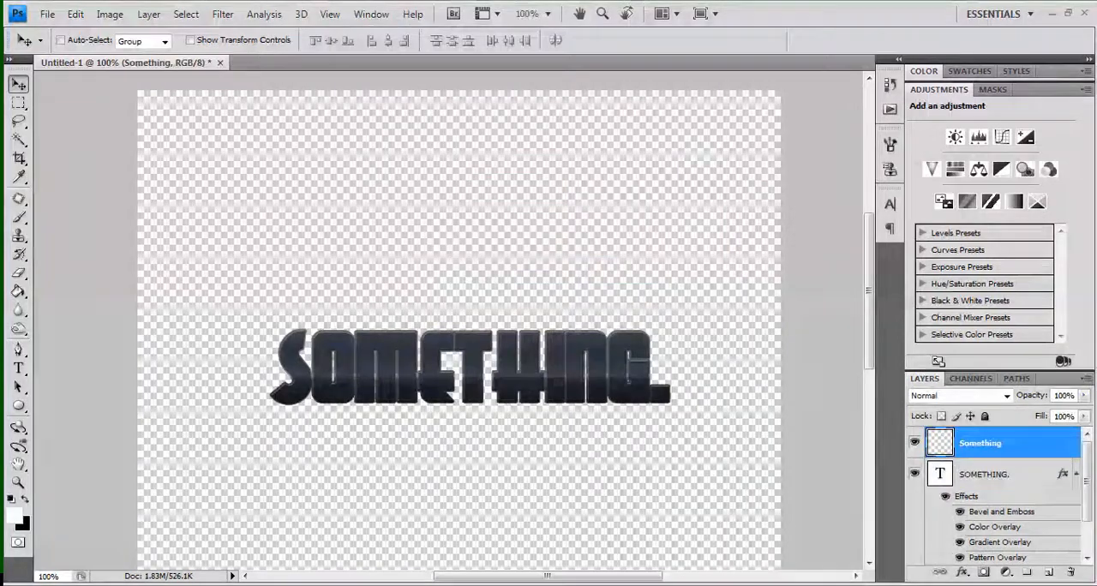
# Apply the merged image to the Something layer with Multiply blending at 100% opacity, and show the BG layer again
pyautogui.click(110, 14)
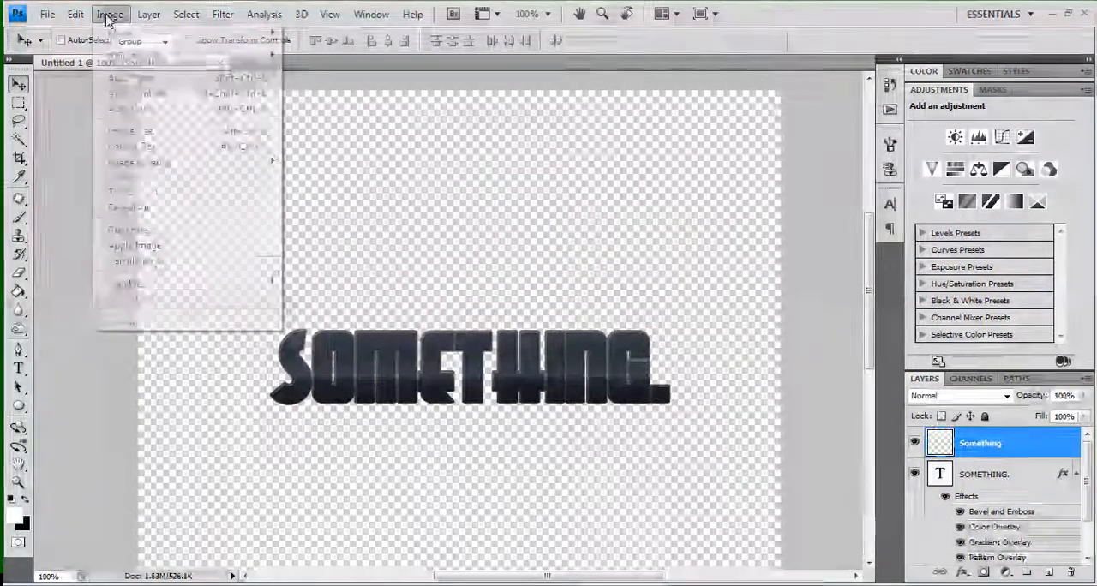
pyautogui.click(174, 246)
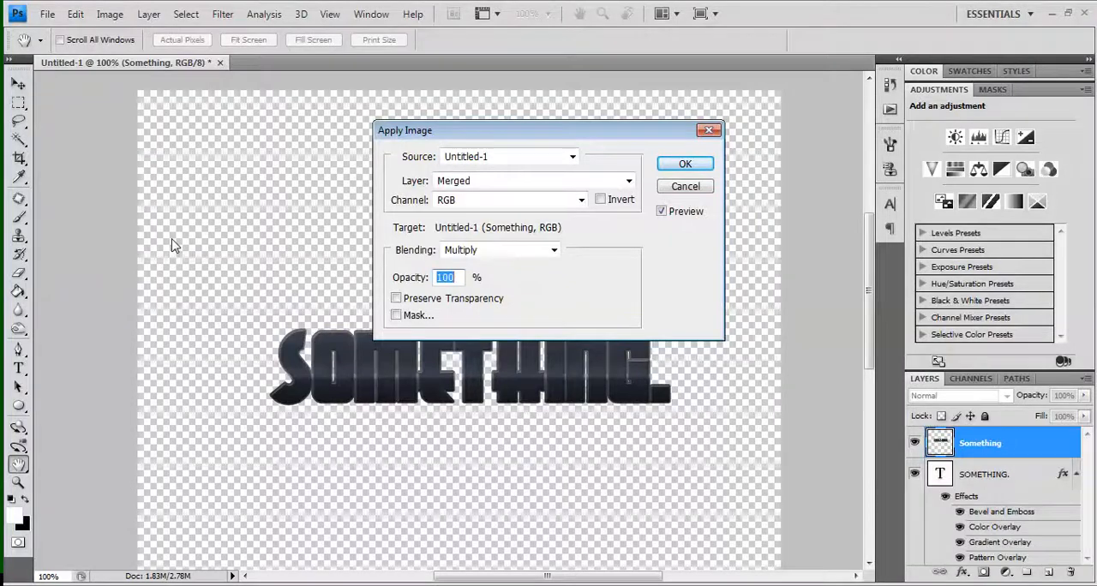
pyautogui.press('Return')
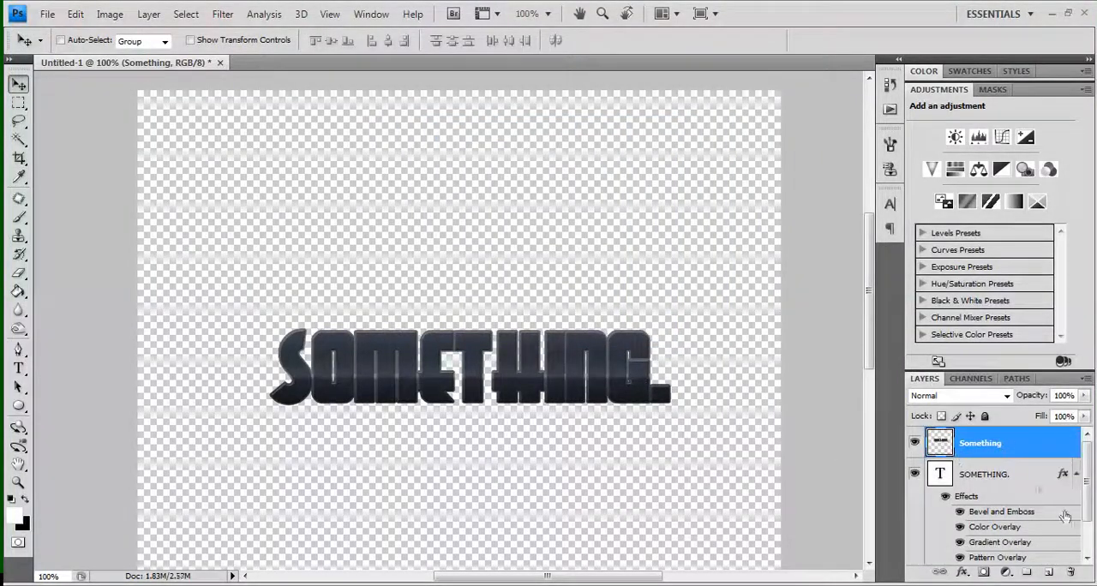
pyautogui.scroll(-2, 1091, 542)
pyautogui.click(916, 551)
pyautogui.click(1087, 452)
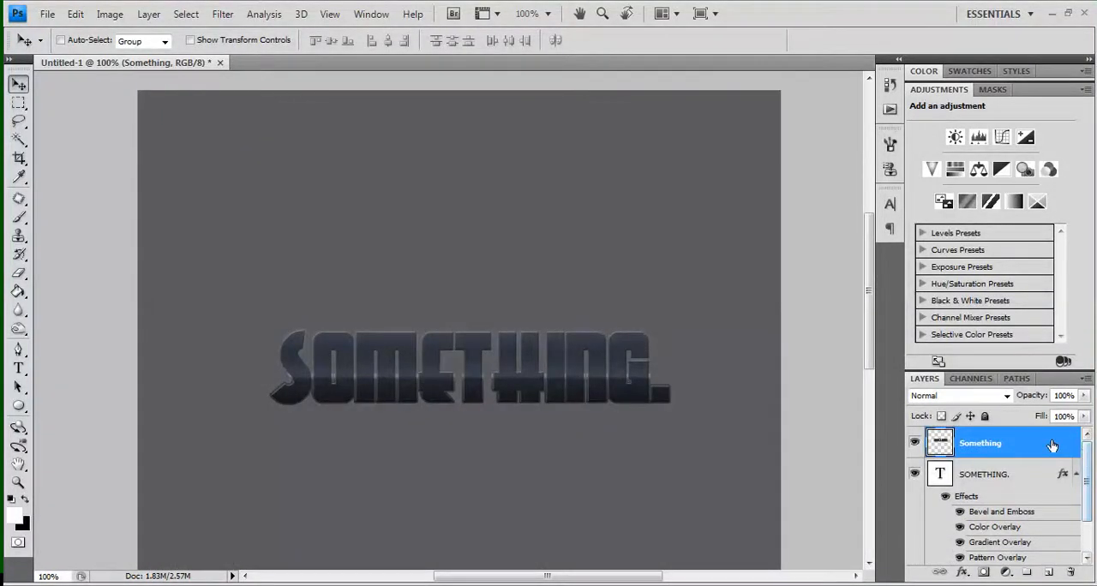
# Add a 1 px outside stroke with a gradient fill to the Something layer
pyautogui.doubleClick(1052, 445)
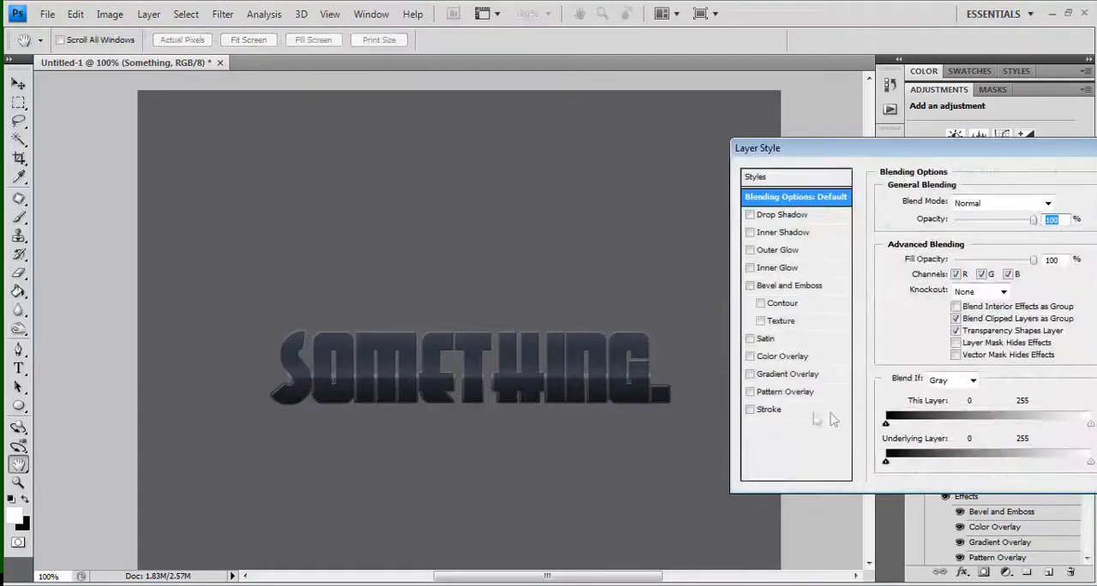
pyautogui.click(769, 411)
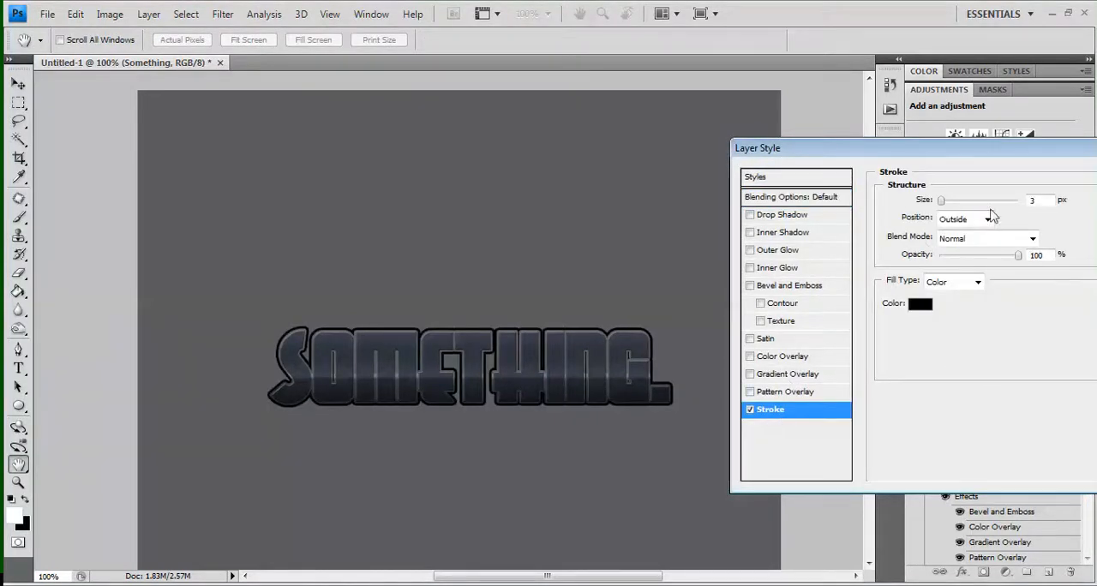
pyautogui.press('Down')
pyautogui.press('Down')
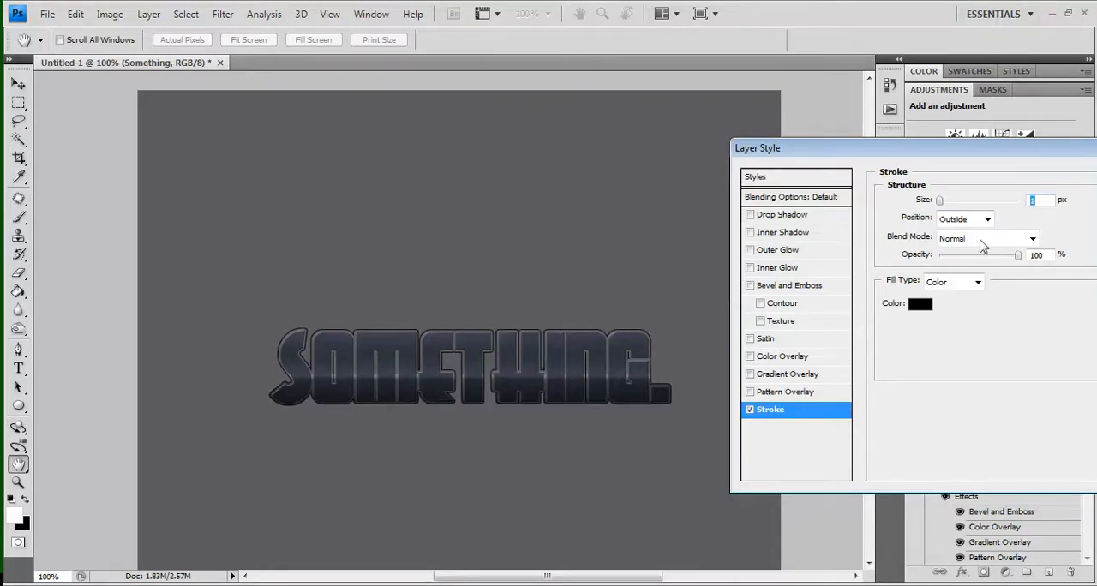
pyautogui.click(958, 287)
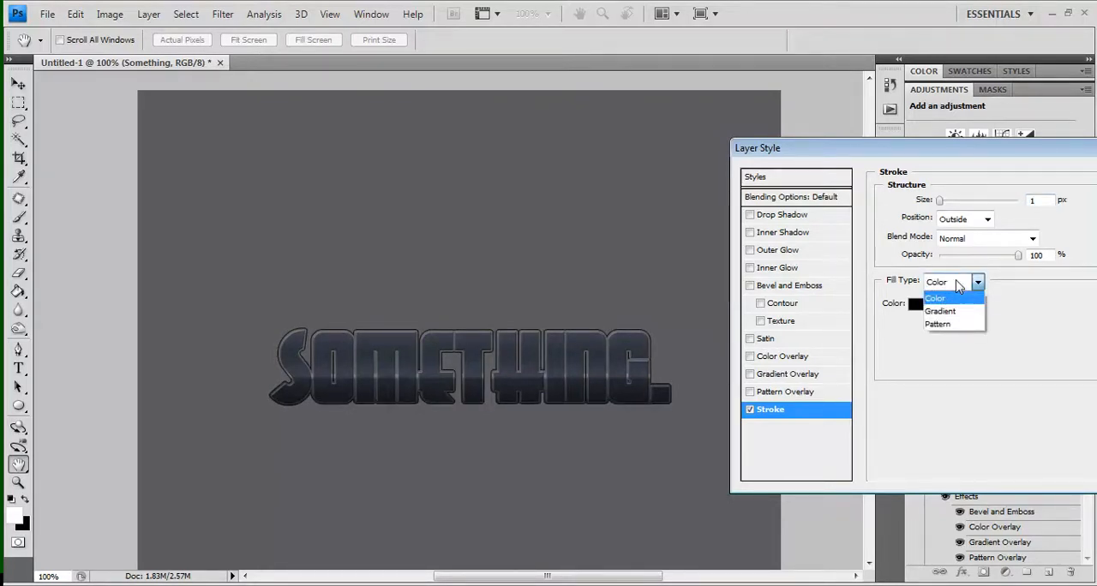
pyautogui.click(940, 312)
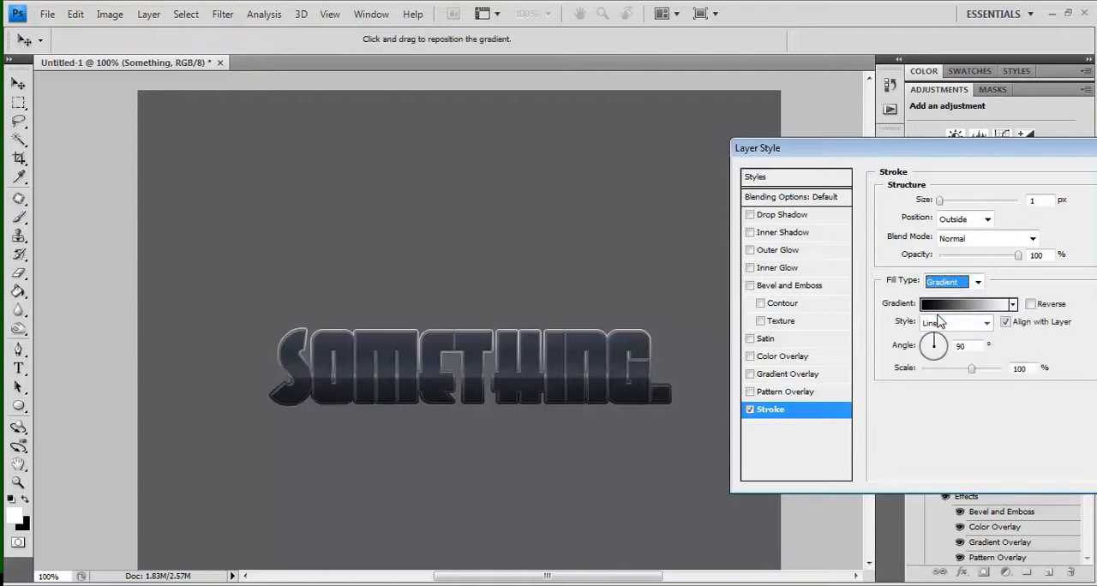
# Set the stroke gradient's black end stop to #141414 and add a dark grey #454444 stop at 33%
pyautogui.click(942, 305)
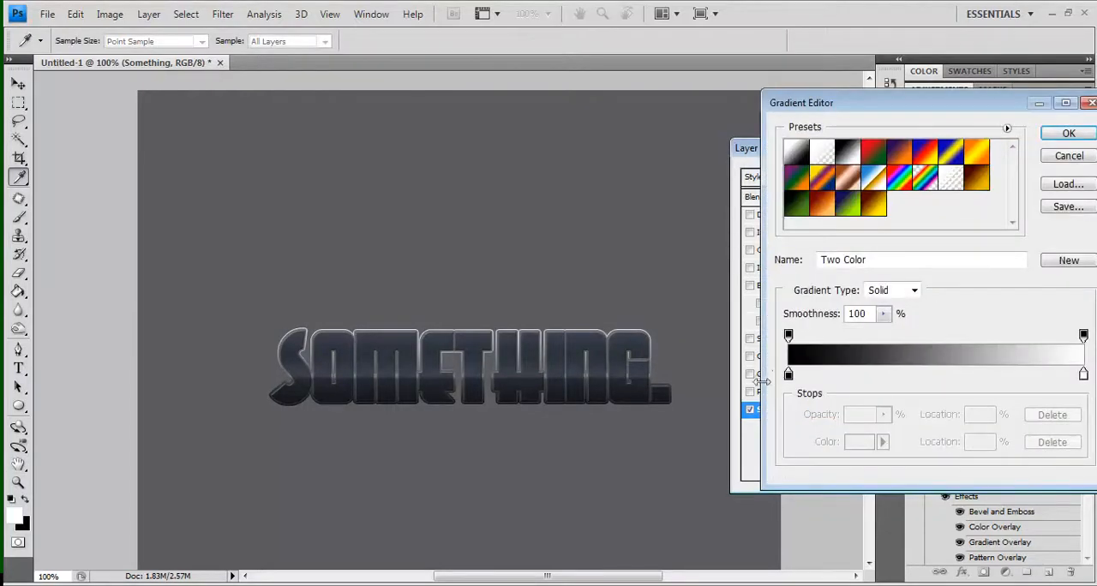
pyautogui.click(788, 376)
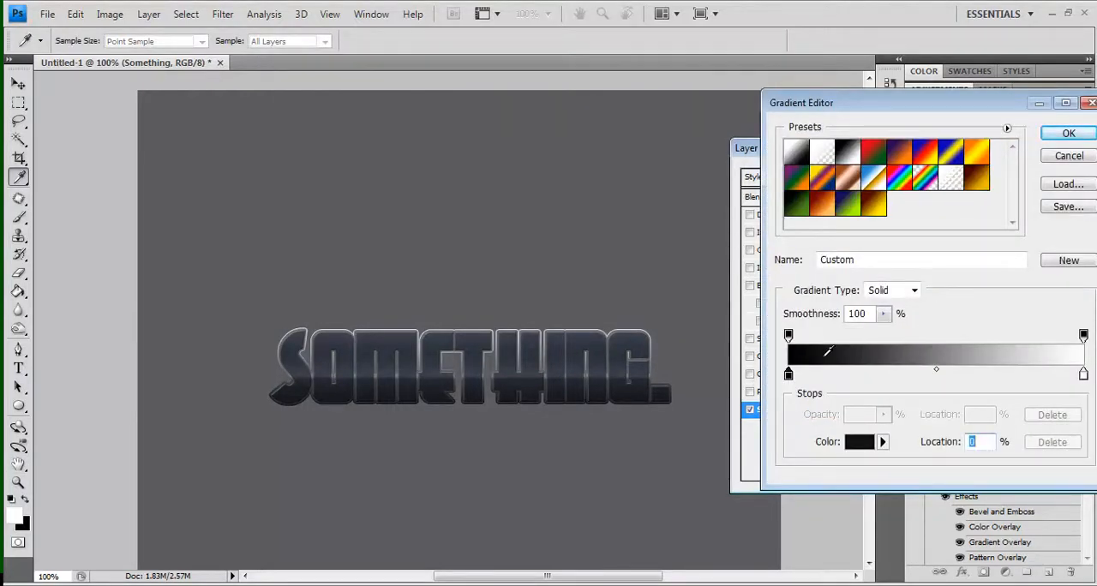
pyautogui.click(881, 375)
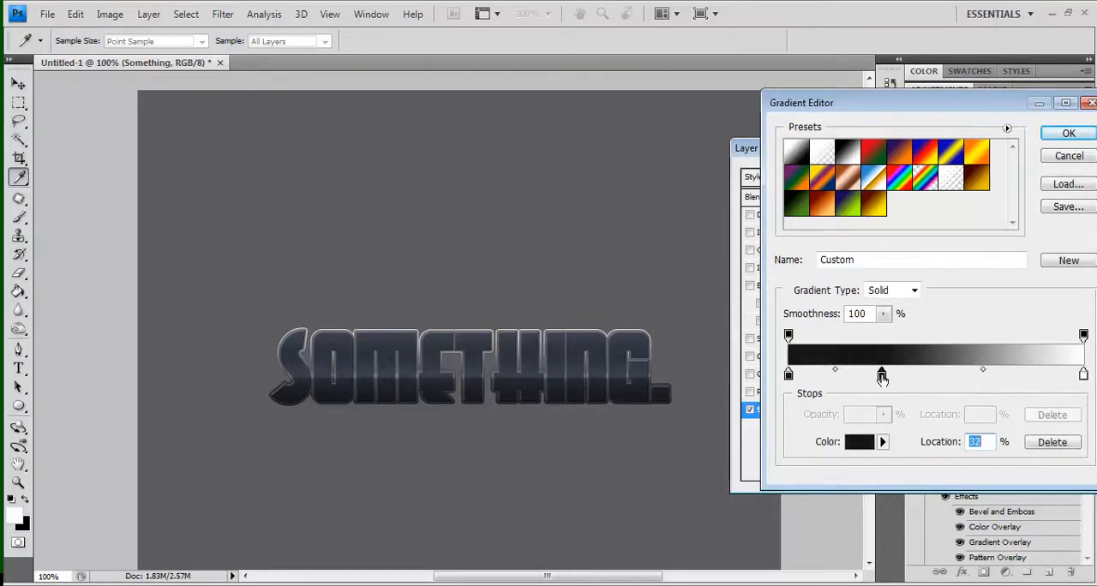
pyautogui.doubleClick(882, 375)
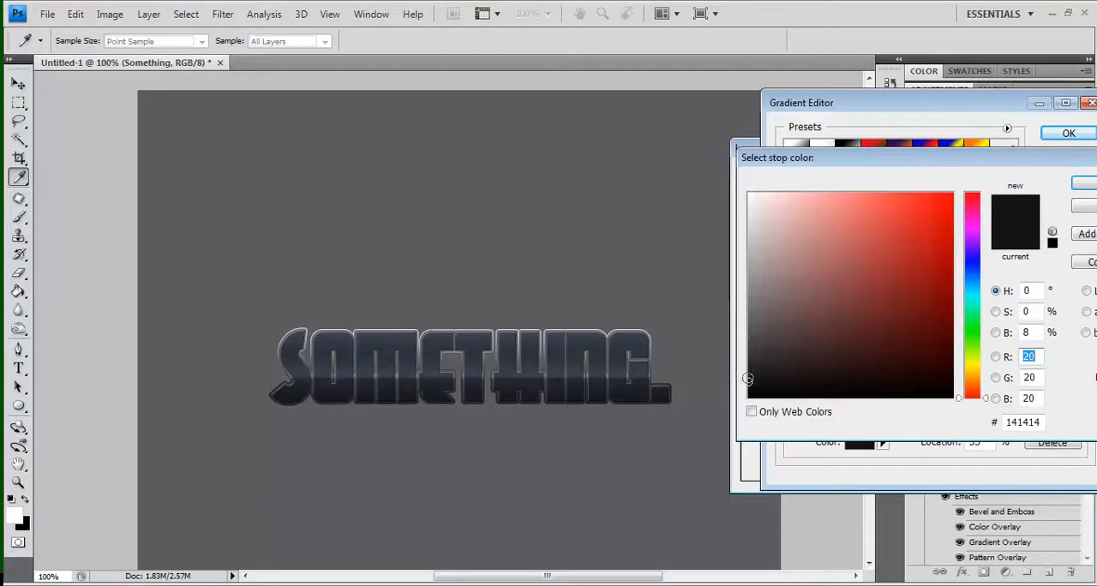
pyautogui.click(753, 343)
pyautogui.moveTo(753, 344); pyautogui.dragTo(749, 342)
pyautogui.press('Return')
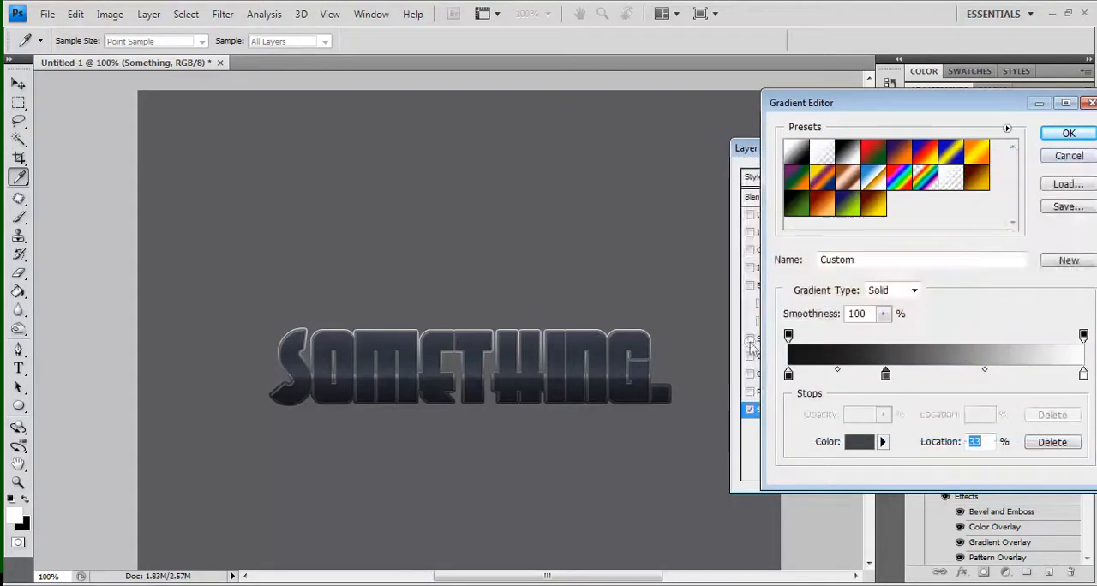
# Add a medium grey stop at 73% to the stroke gradient
pyautogui.click(1004, 375)
pyautogui.doubleClick(1004, 374)
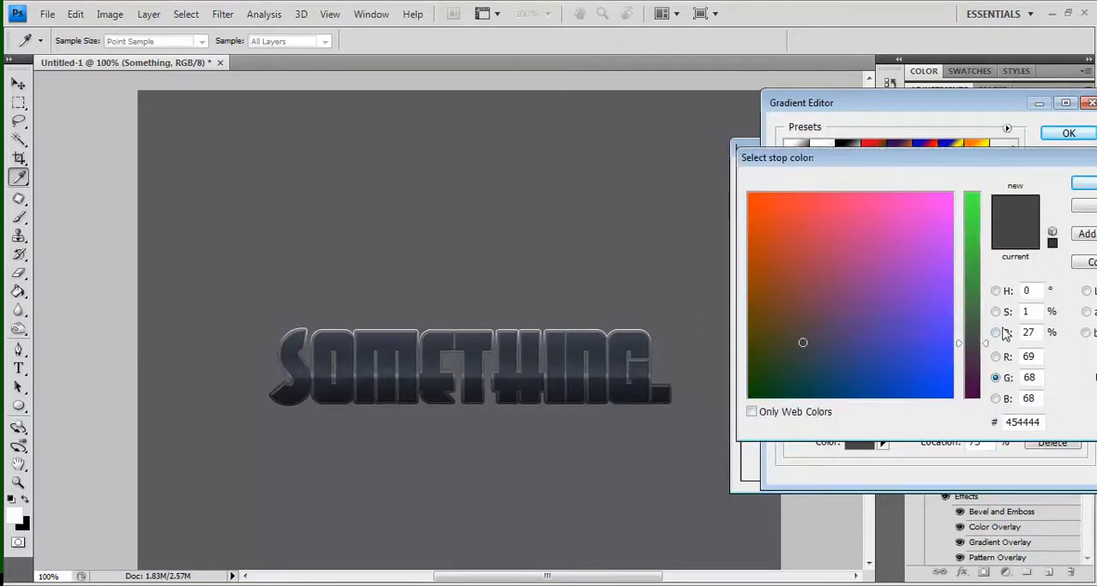
pyautogui.click(995, 356)
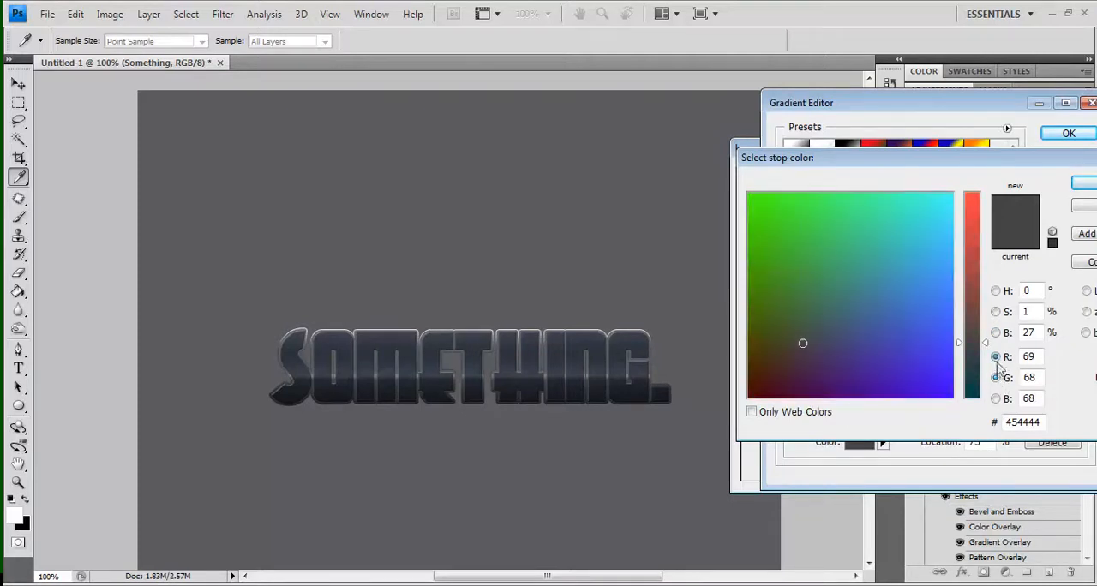
pyautogui.click(996, 292)
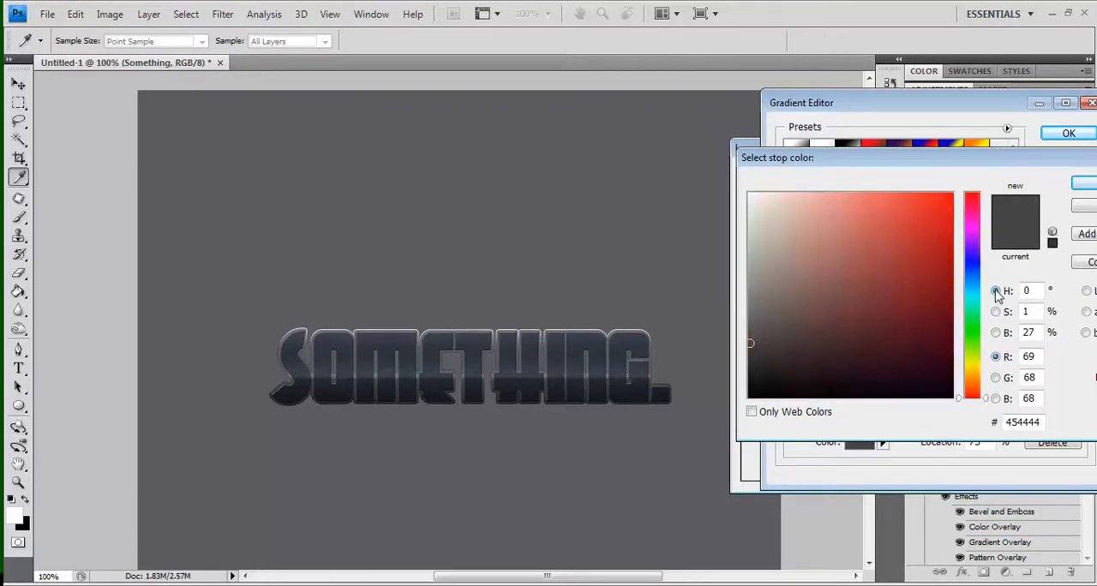
pyautogui.click(749, 317)
pyautogui.moveTo(752, 283); pyautogui.dragTo(745, 291)
pyautogui.press('Return')
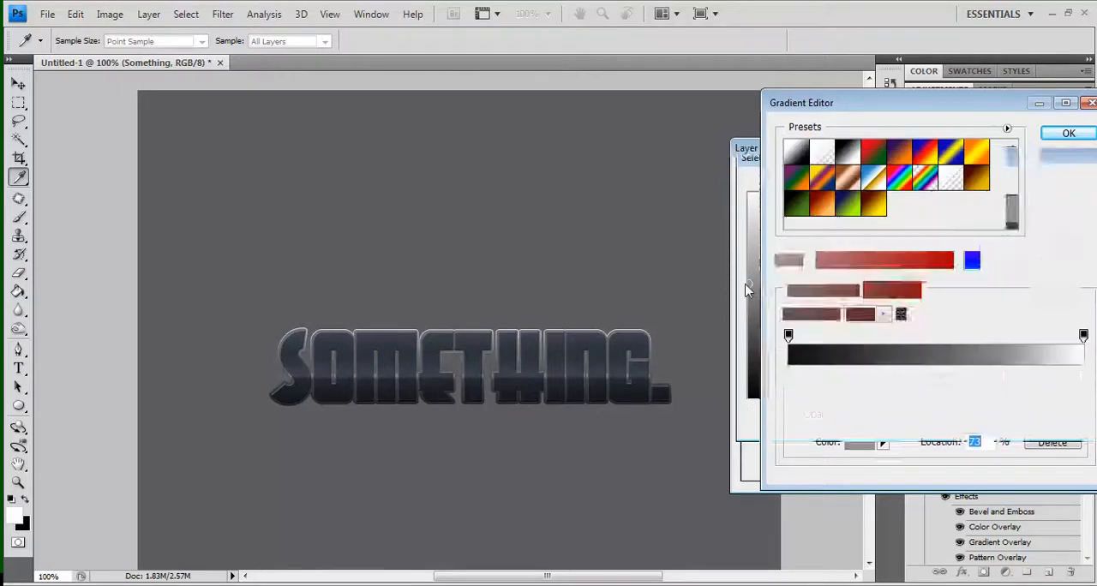
# Recolor the white end stop of the stroke gradient to #515252 and accept the gradient
pyautogui.click(1083, 375)
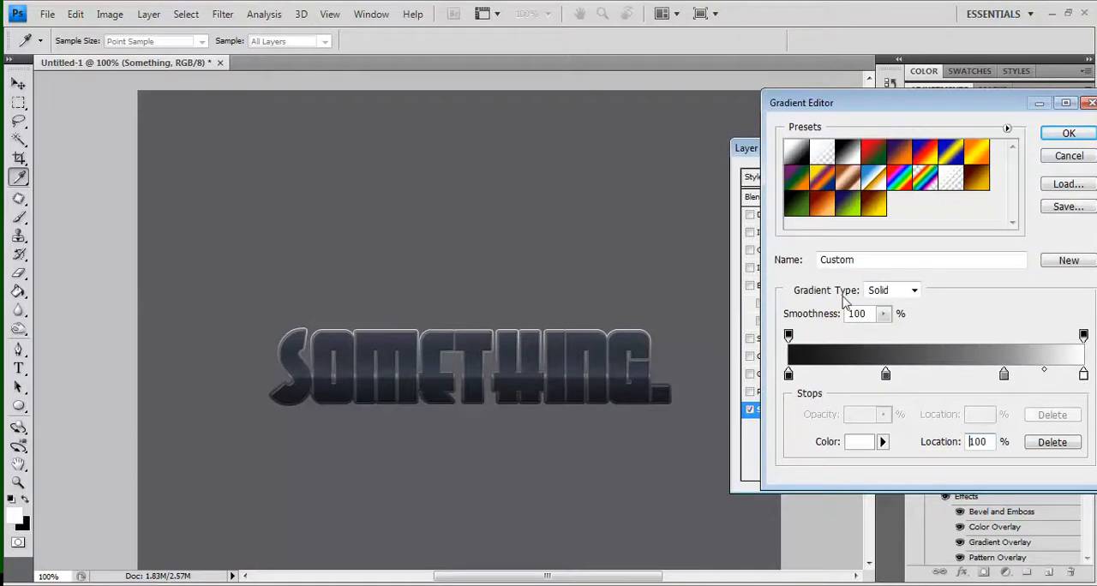
pyautogui.click(567, 332)
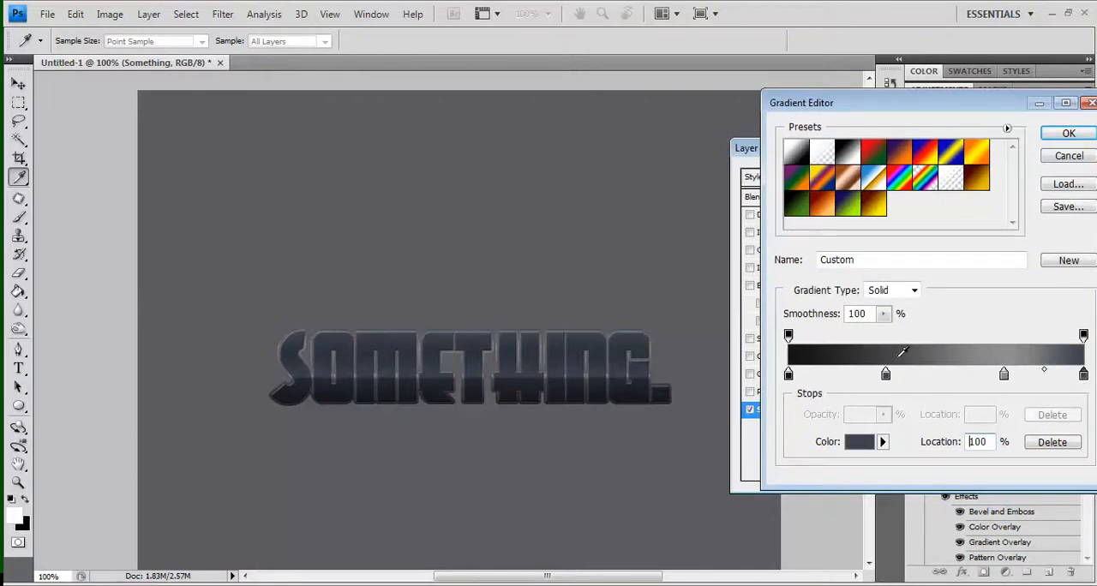
pyautogui.click(1083, 374)
pyautogui.doubleClick(1083, 374)
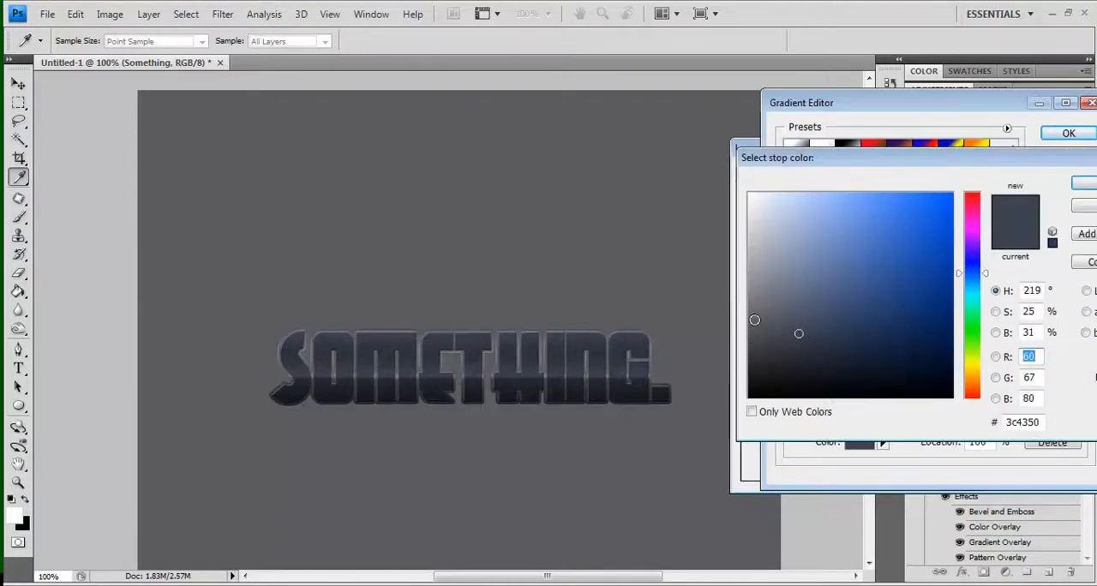
pyautogui.click(744, 319)
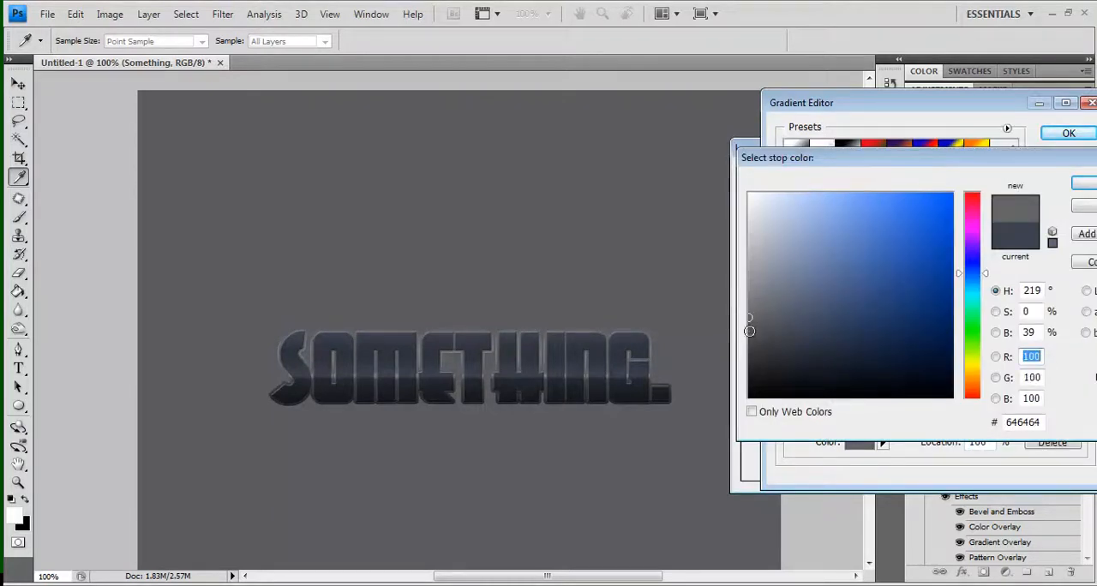
pyautogui.click(750, 336)
pyautogui.moveTo(748, 328); pyautogui.dragTo(755, 341)
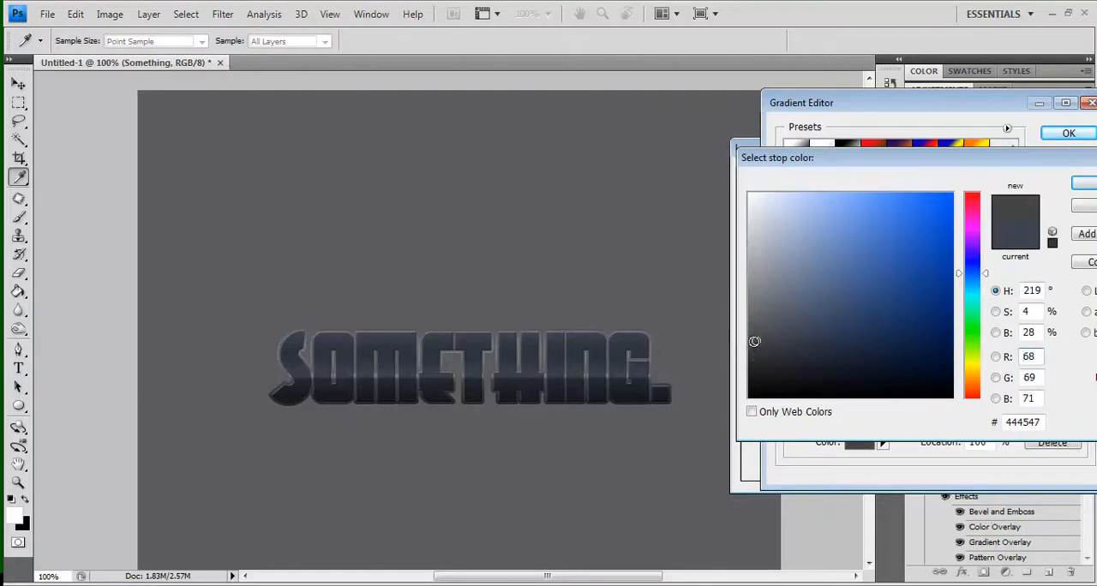
pyautogui.click(749, 331)
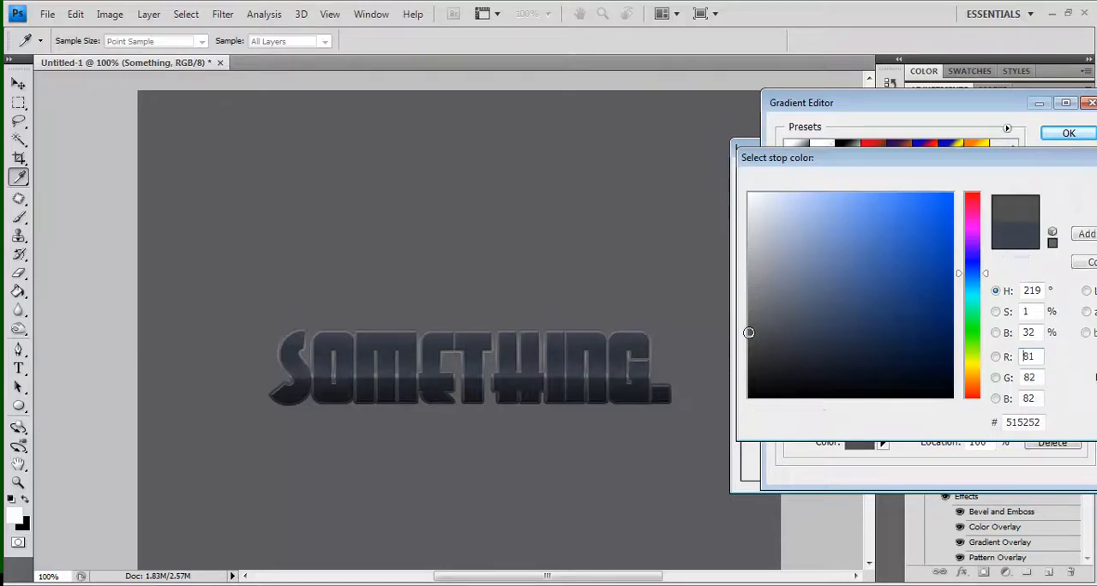
pyautogui.press('Return')
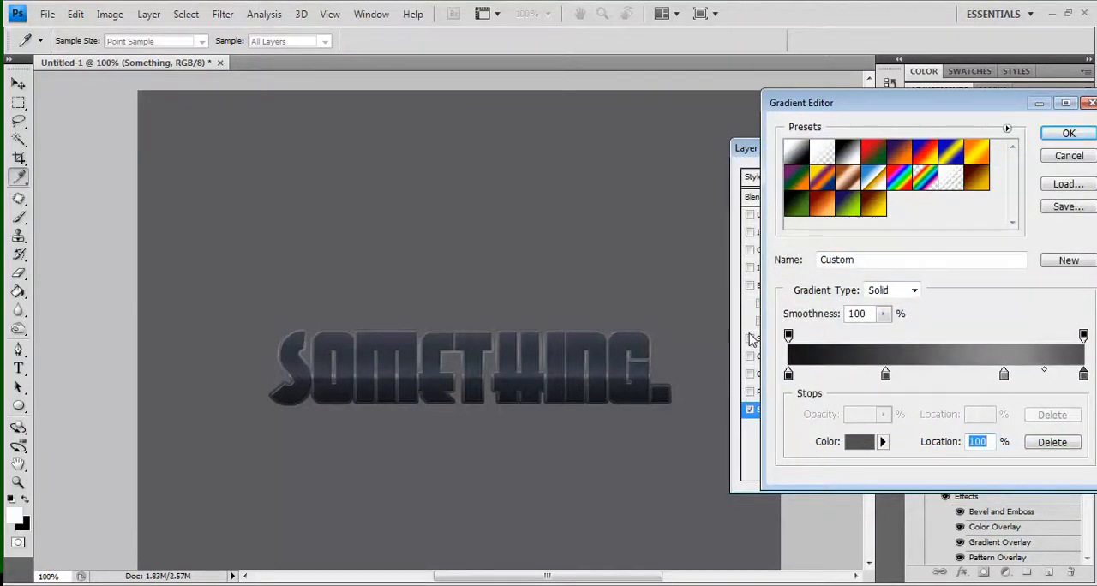
pyautogui.press('Return')
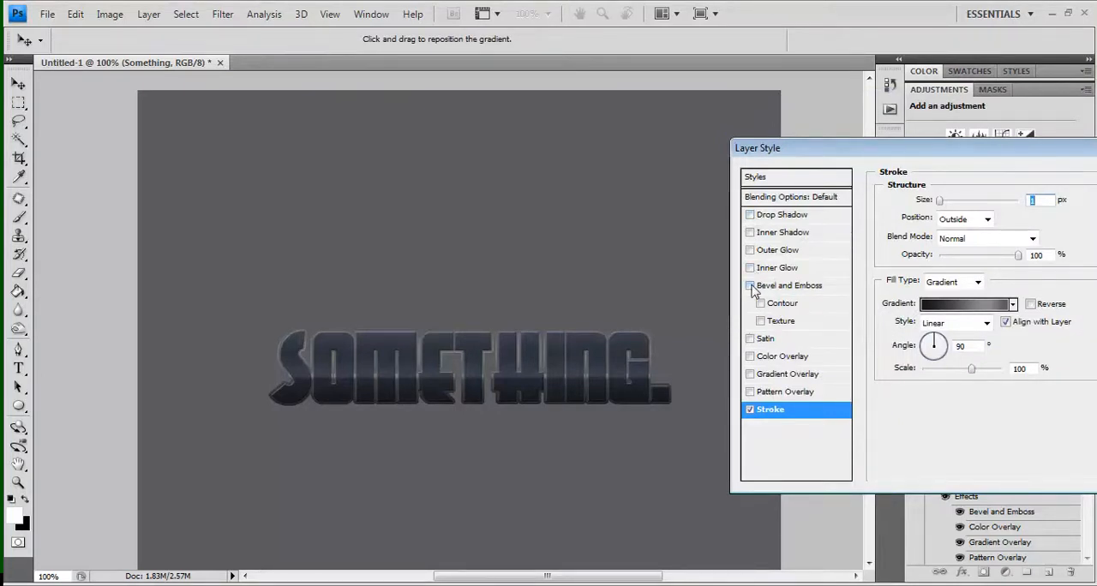
# Add a drop shadow with a distance of 3 px, a size of 4 px and about 34% opacity, and apply the layer style
pyautogui.click(750, 215)
pyautogui.click(775, 215)
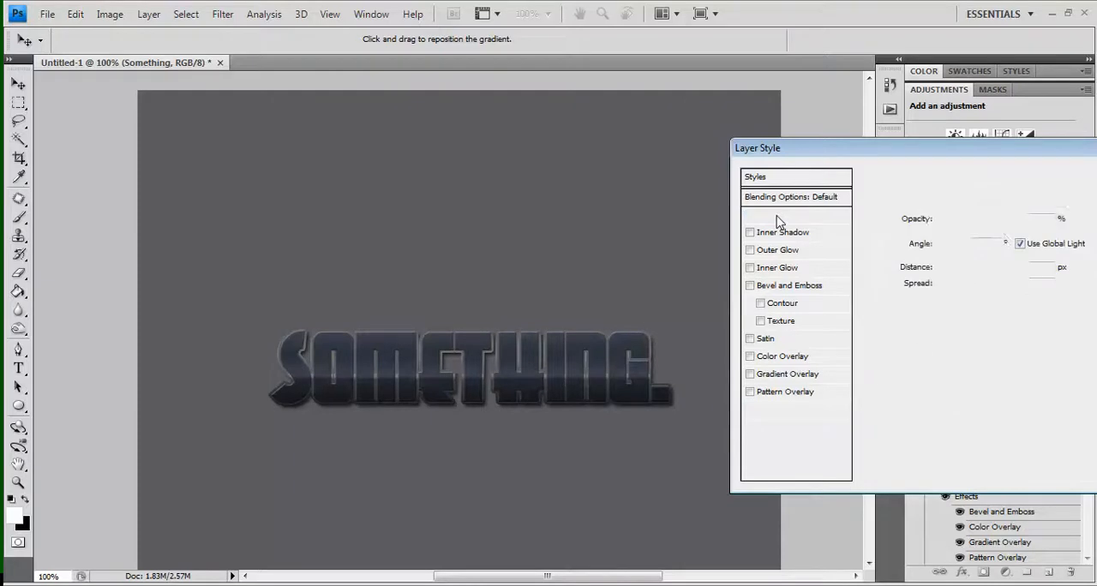
pyautogui.press('Down')
pyautogui.press('Down')
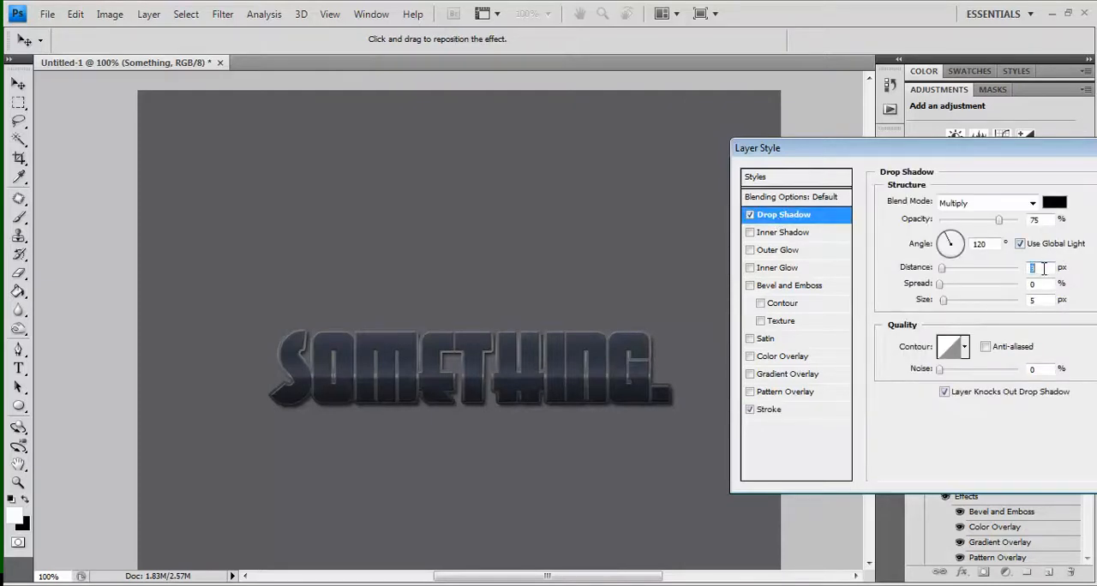
pyautogui.click(1041, 301)
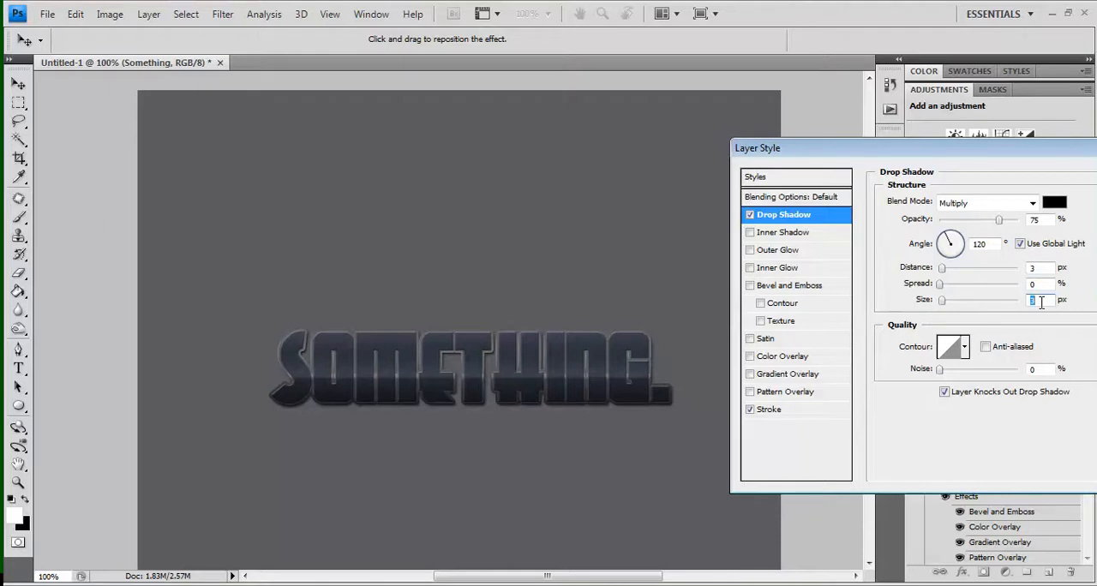
pyautogui.moveTo(997, 220); pyautogui.dragTo(970, 222)
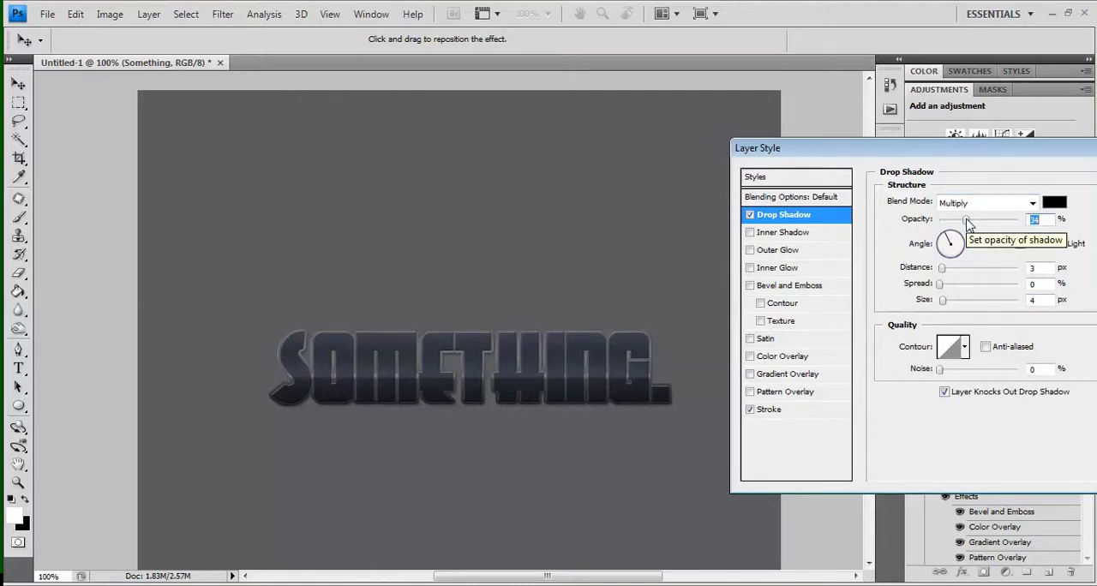
pyautogui.press('Return')
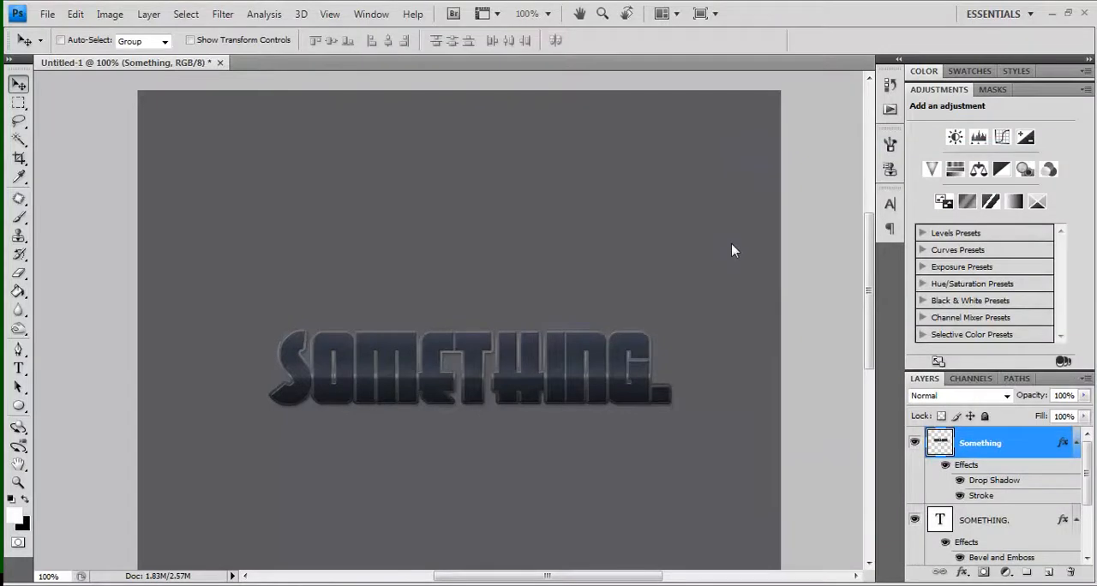
# View the document at actual pixels and select the BG layer
pyautogui.press('z')
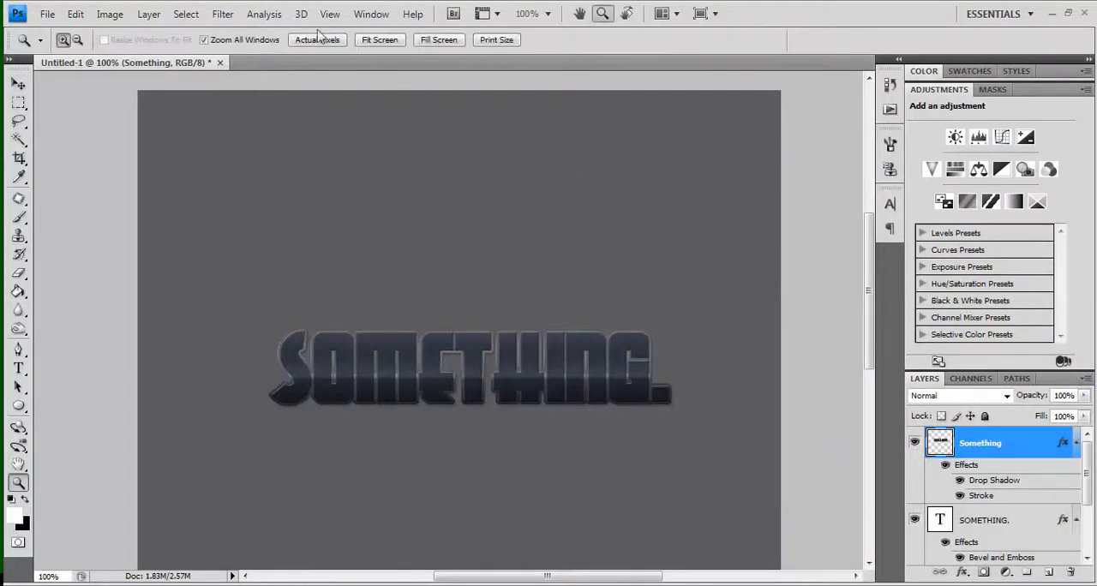
pyautogui.click(316, 38)
pyautogui.moveTo(1087, 477); pyautogui.dragTo(1090, 527)
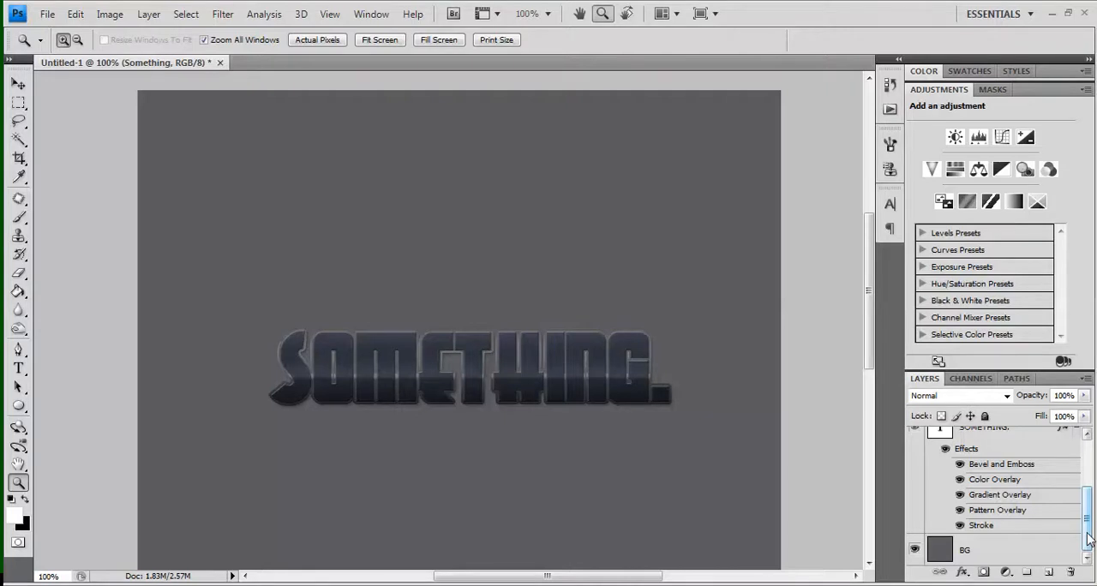
pyautogui.click(1017, 549)
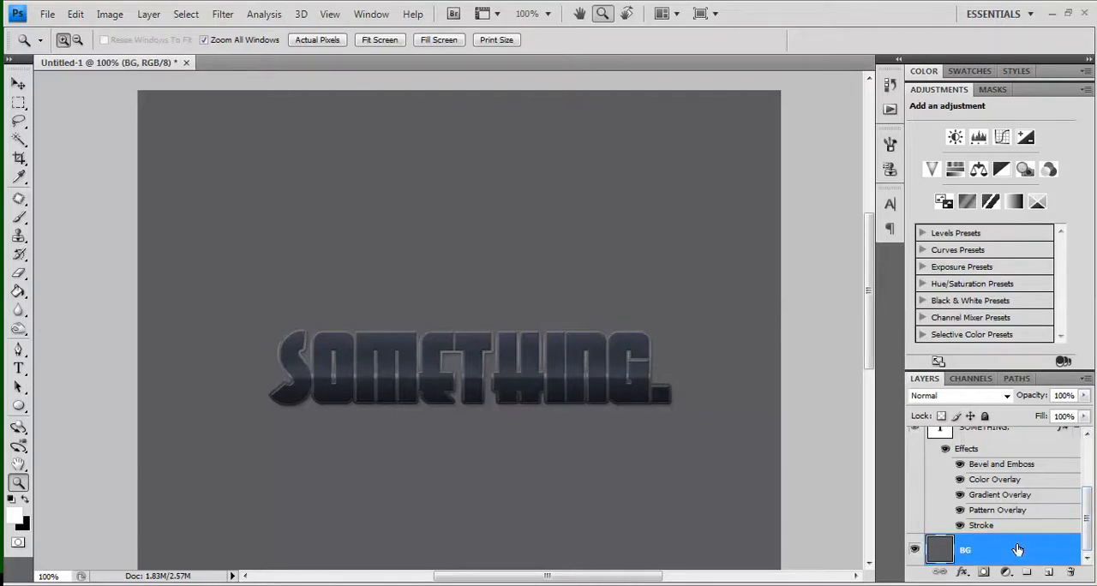